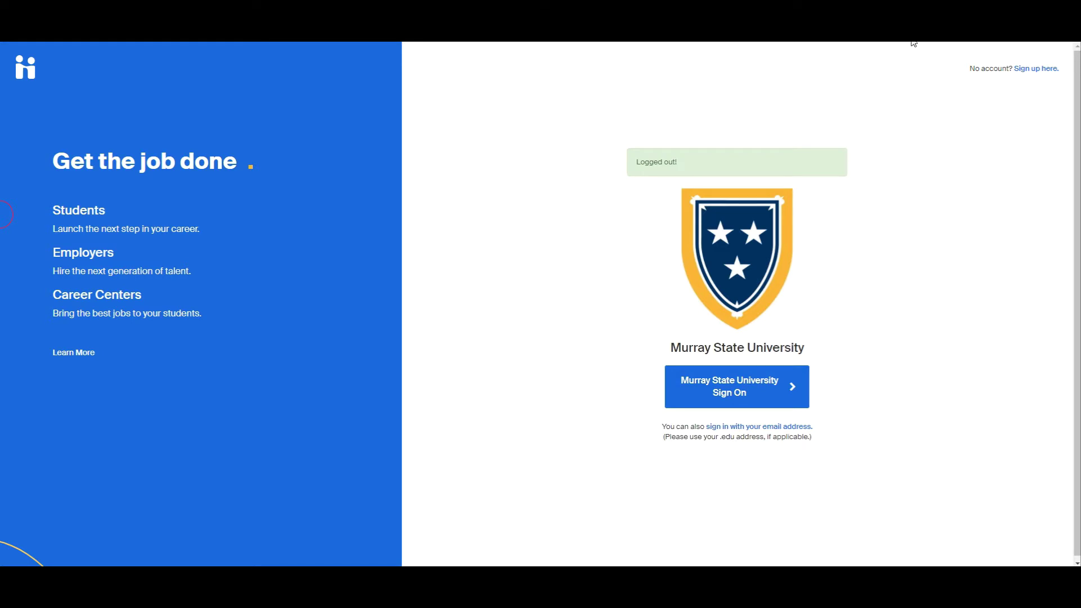
Open the employer sign-up form from the Murray State University sign-in page and look at its work email field.
{"action": "left_click", "coordinate": [1031, 73]}
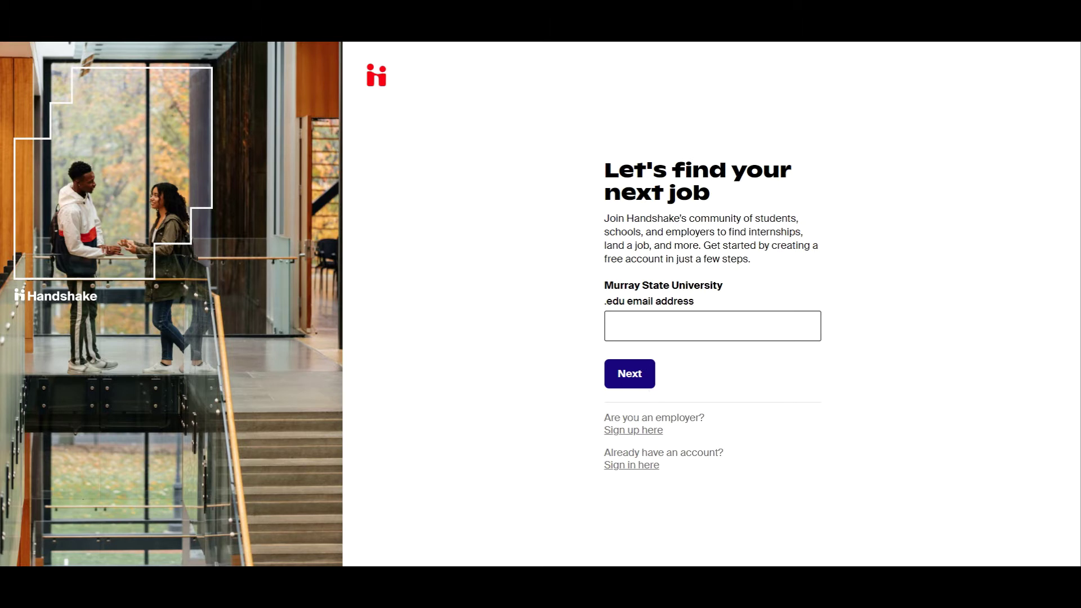
{"action": "left_click", "coordinate": [636, 433]}
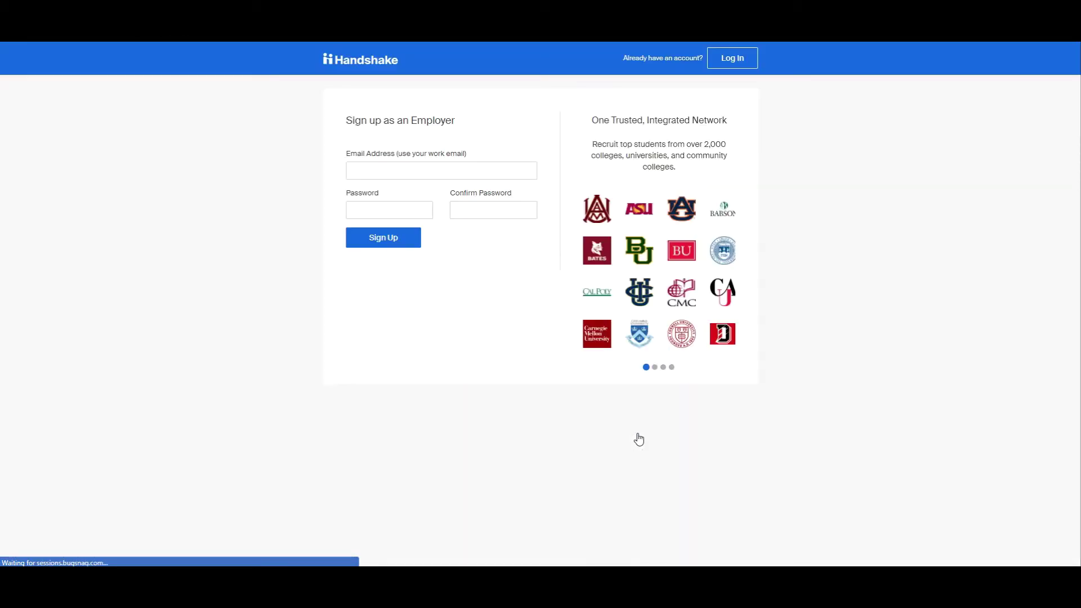
{"action": "left_click", "coordinate": [365, 177]}
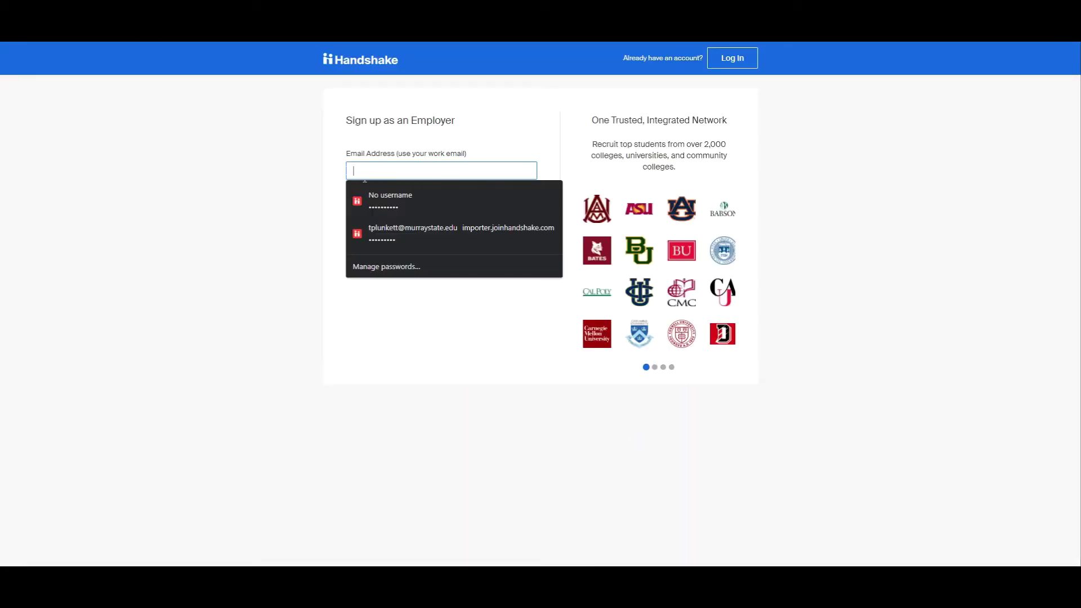
{"action": "left_click", "coordinate": [370, 158]}
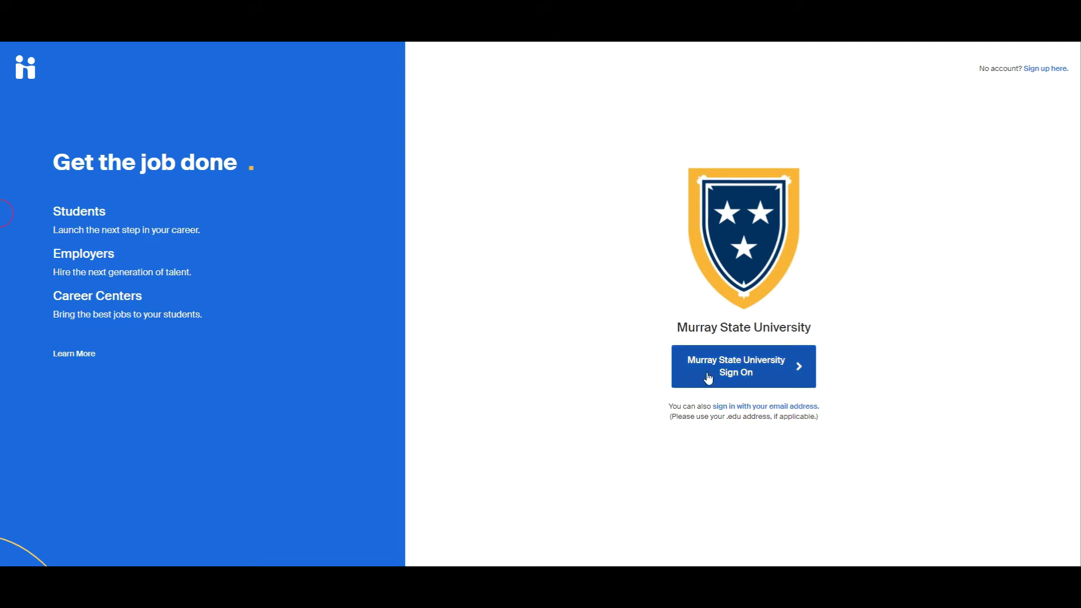
Sign in to the employer account through the Murray State University Sign On.
{"action": "left_click", "coordinate": [737, 374]}
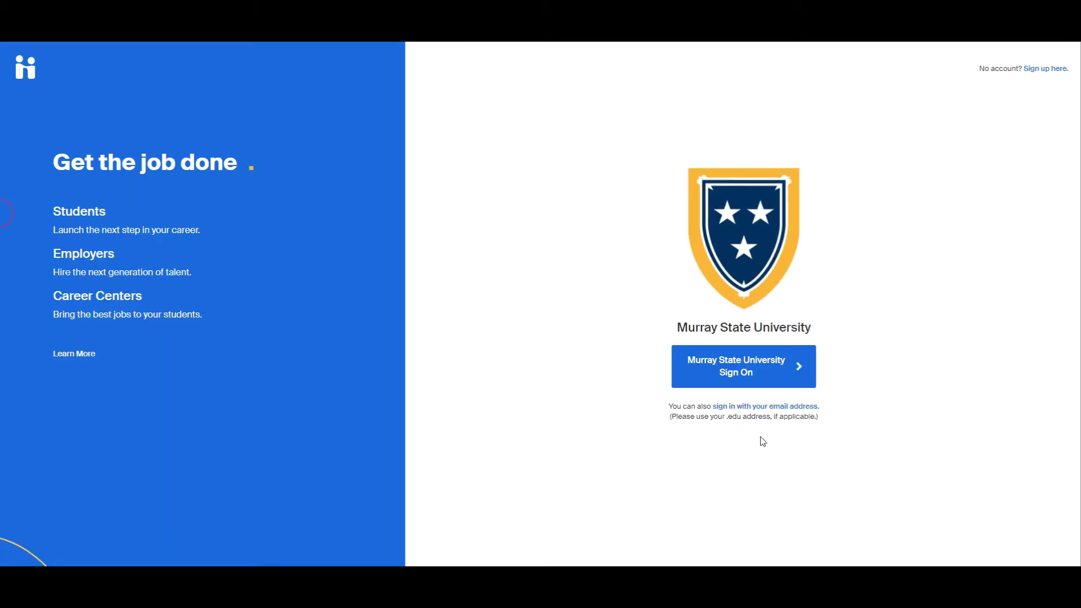
{"action": "left_click", "coordinate": [762, 407]}
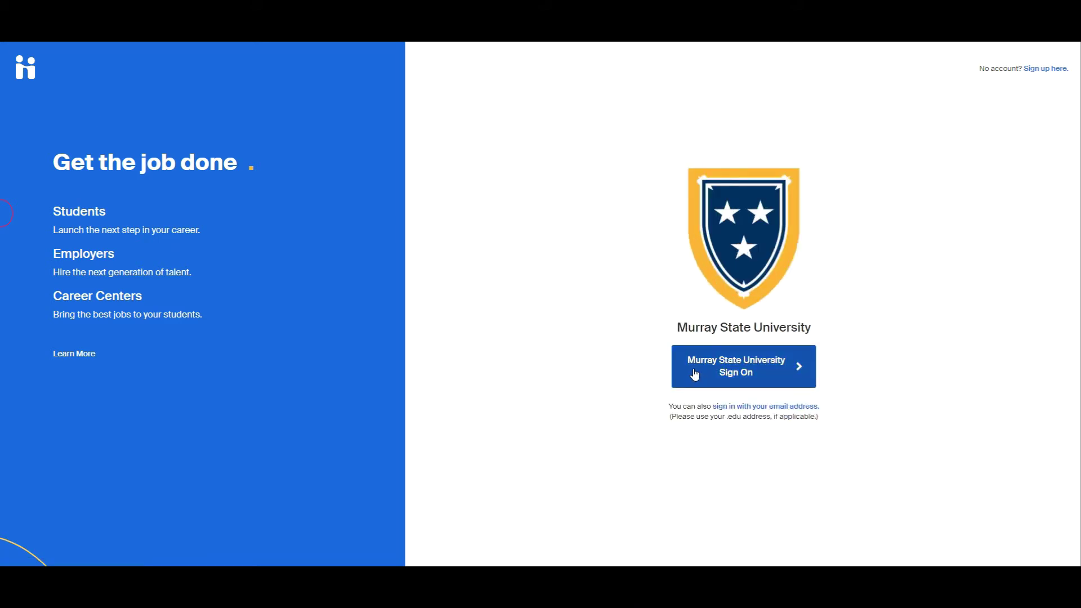
{"action": "left_click", "coordinate": [694, 376]}
{"action": "left_click", "coordinate": [348, 286]}
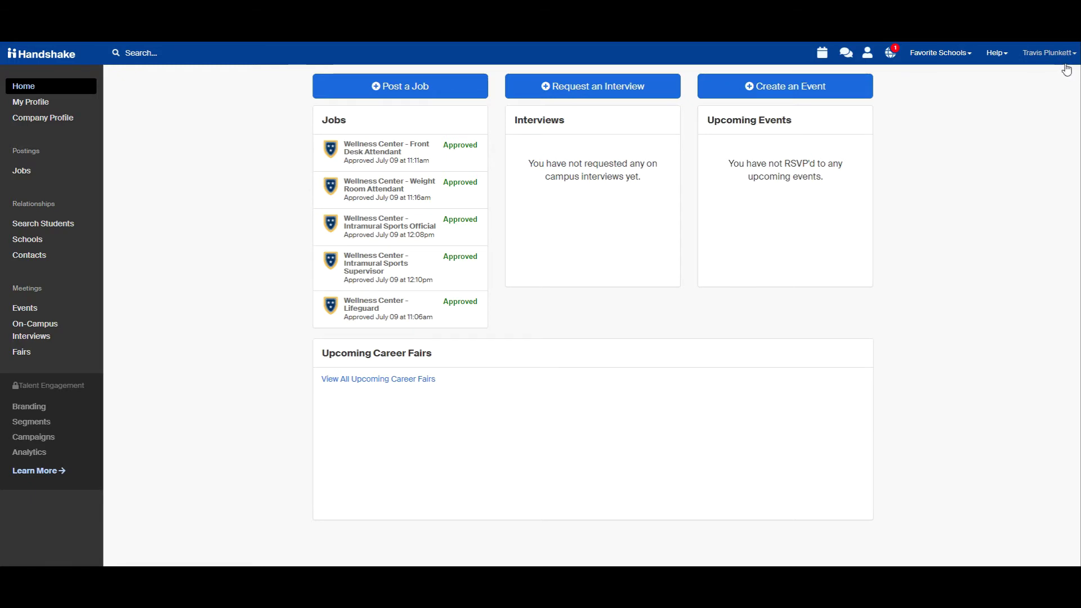
Check the account options for switching users.
{"action": "left_click", "coordinate": [1074, 57]}
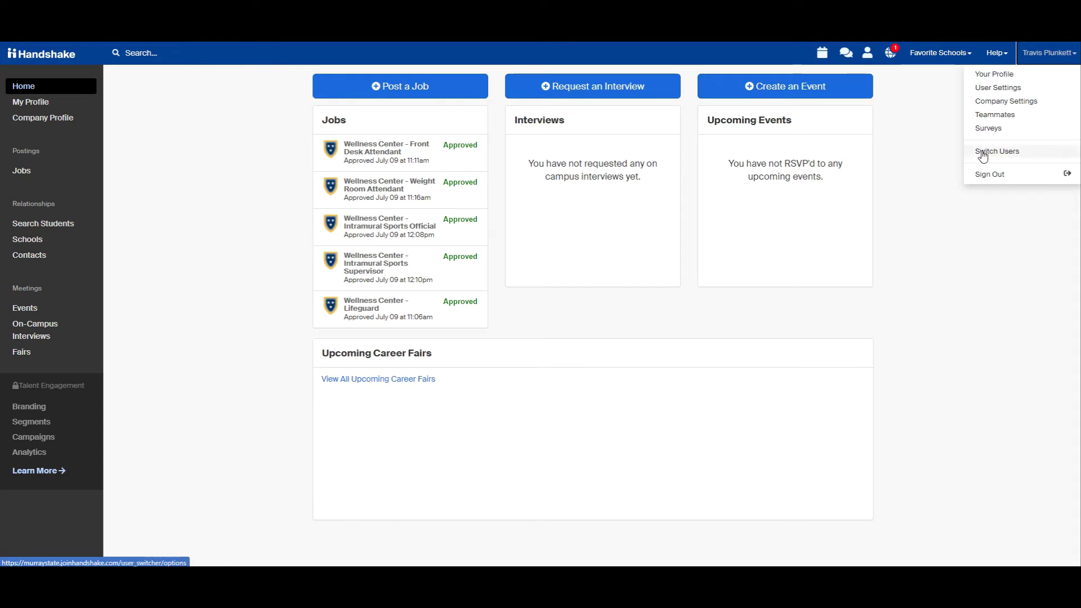
{"action": "left_click", "coordinate": [18, 165]}
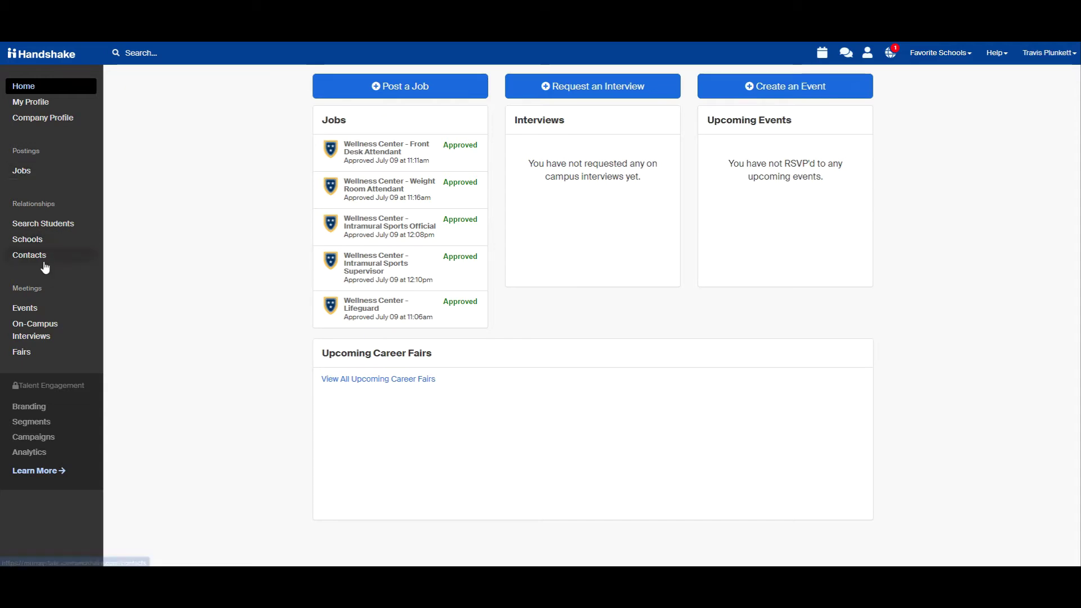
Open the student search, filter the list by the school Murray State University, and browse the matching students.
{"action": "left_click", "coordinate": [48, 225]}
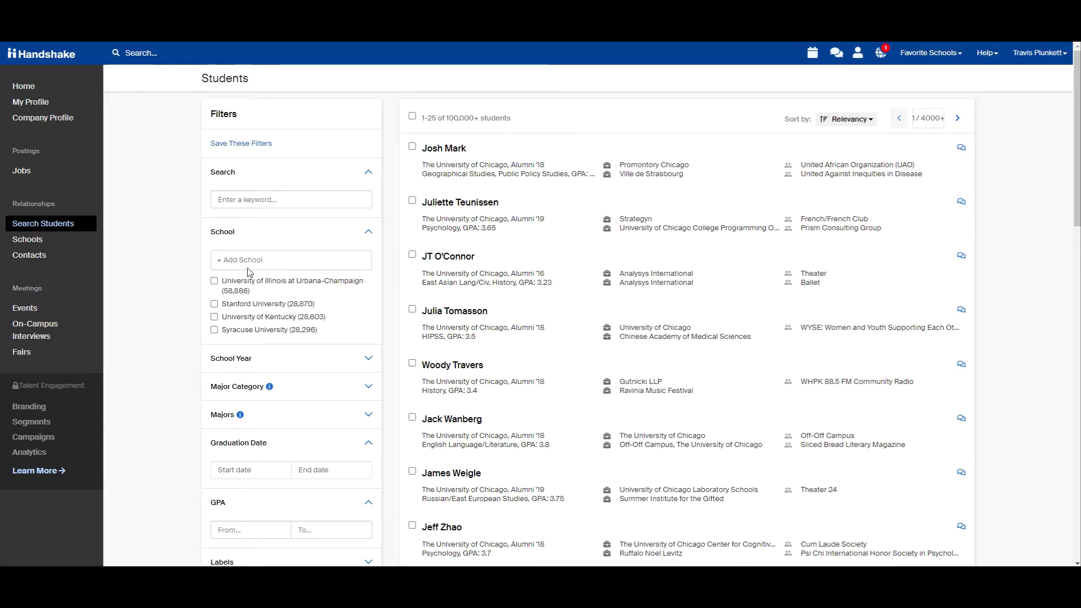
{"action": "left_click", "coordinate": [262, 262]}
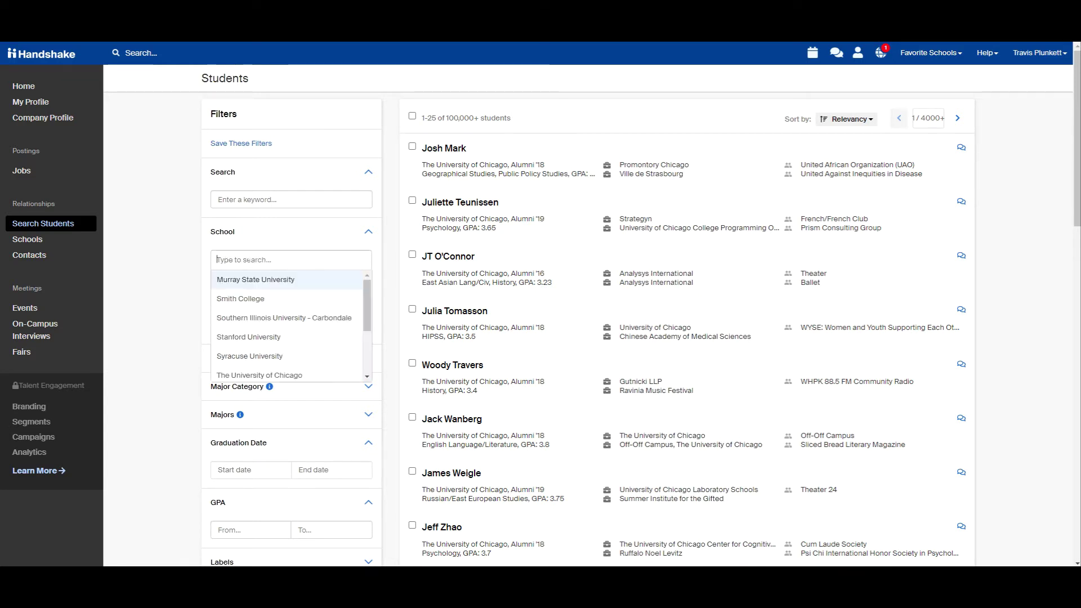
{"action": "left_click", "coordinate": [266, 285]}
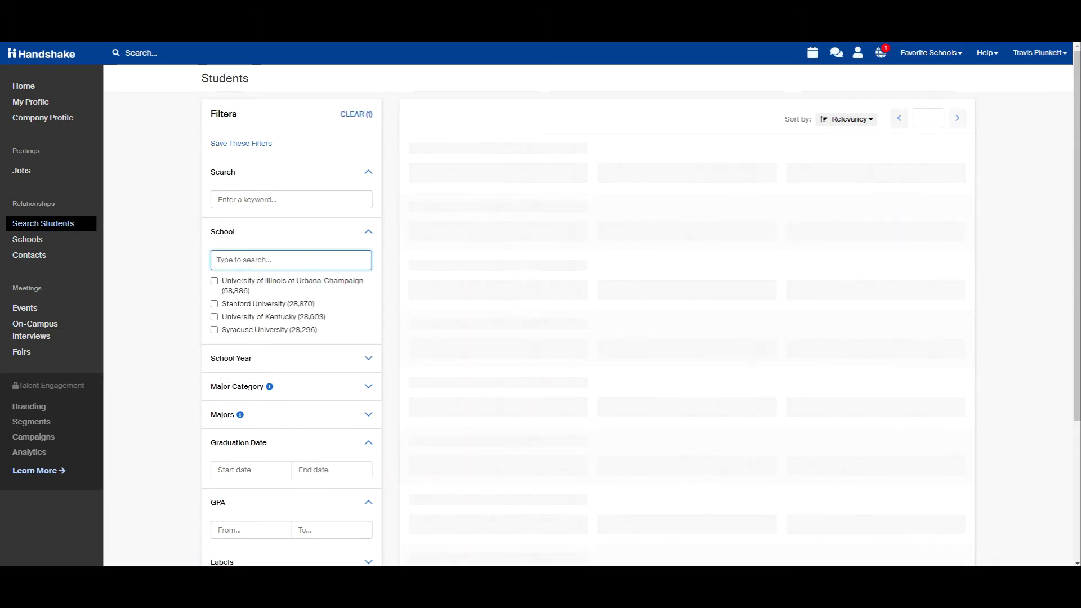
{"action": "scroll", "coordinate": [487, 341], "scroll_direction": "down", "scroll_amount": 10}
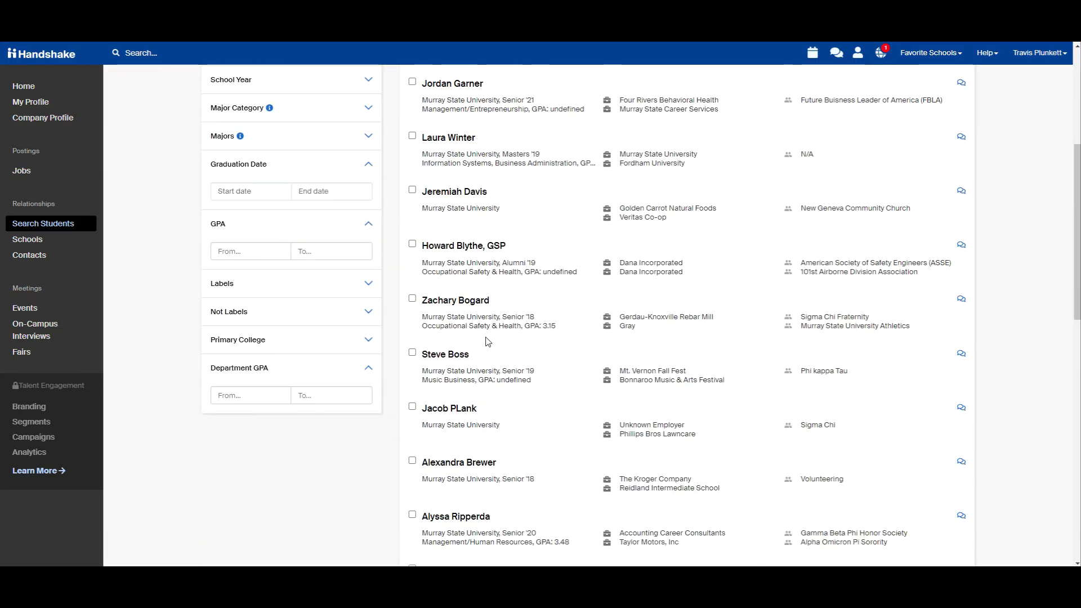
{"action": "scroll", "coordinate": [487, 341], "scroll_direction": "up", "scroll_amount": 10}
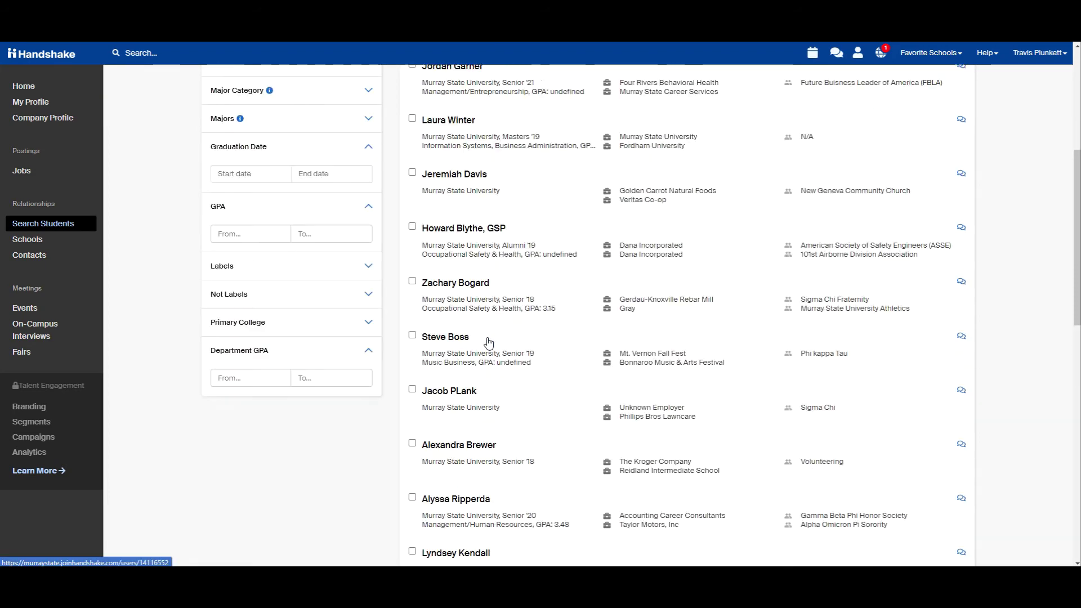
{"action": "scroll", "coordinate": [494, 341], "scroll_direction": "down", "scroll_amount": 3}
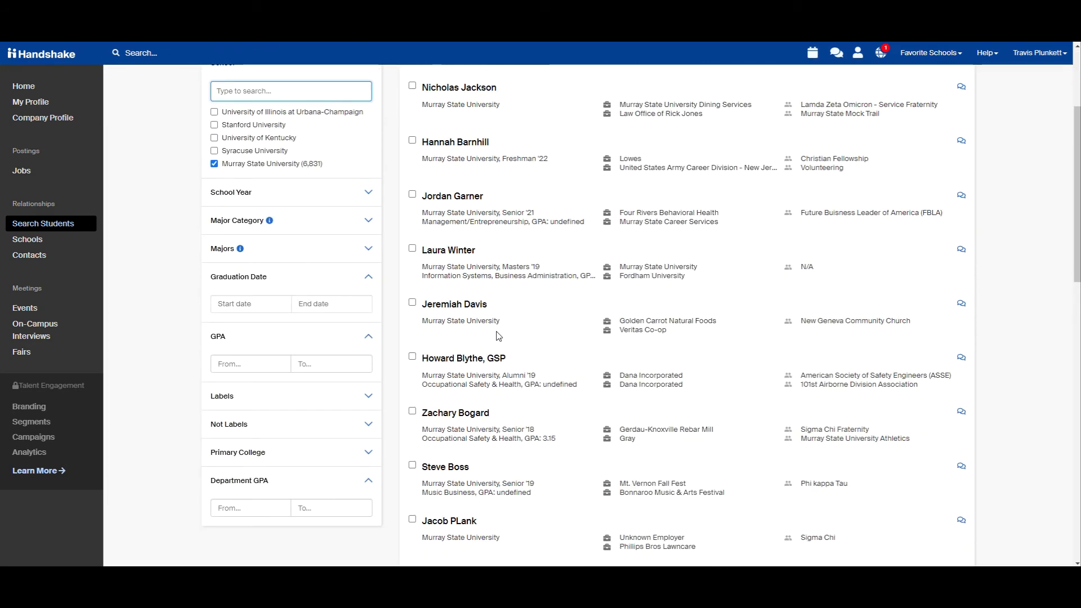
Examine the School Year and Major Category filter options for the student list.
{"action": "left_click", "coordinate": [366, 197]}
{"action": "left_click", "coordinate": [364, 204]}
{"action": "left_click", "coordinate": [370, 224]}
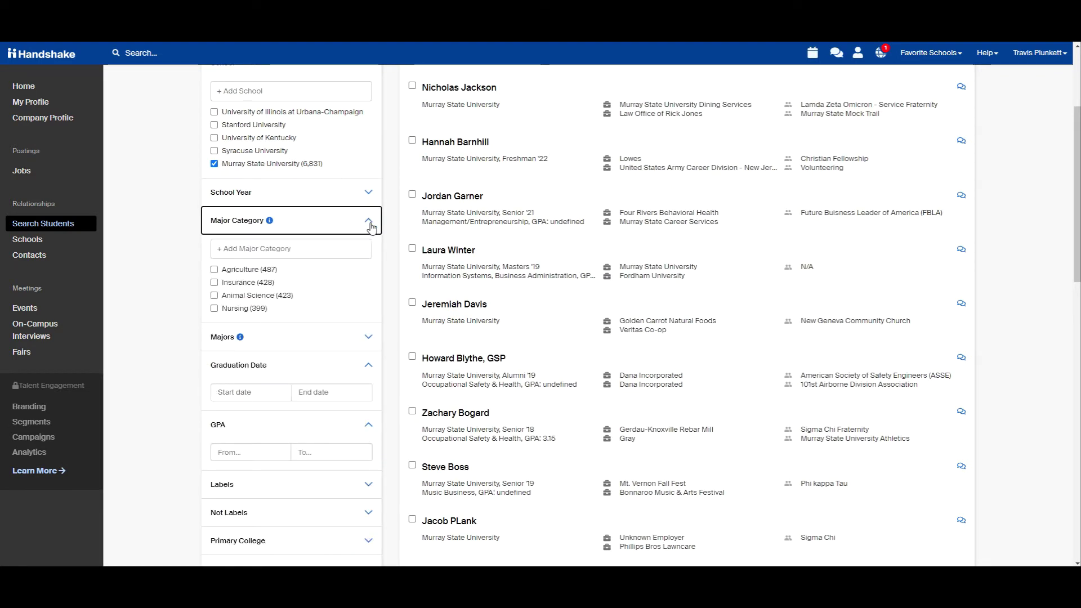
{"action": "left_click", "coordinate": [370, 224]}
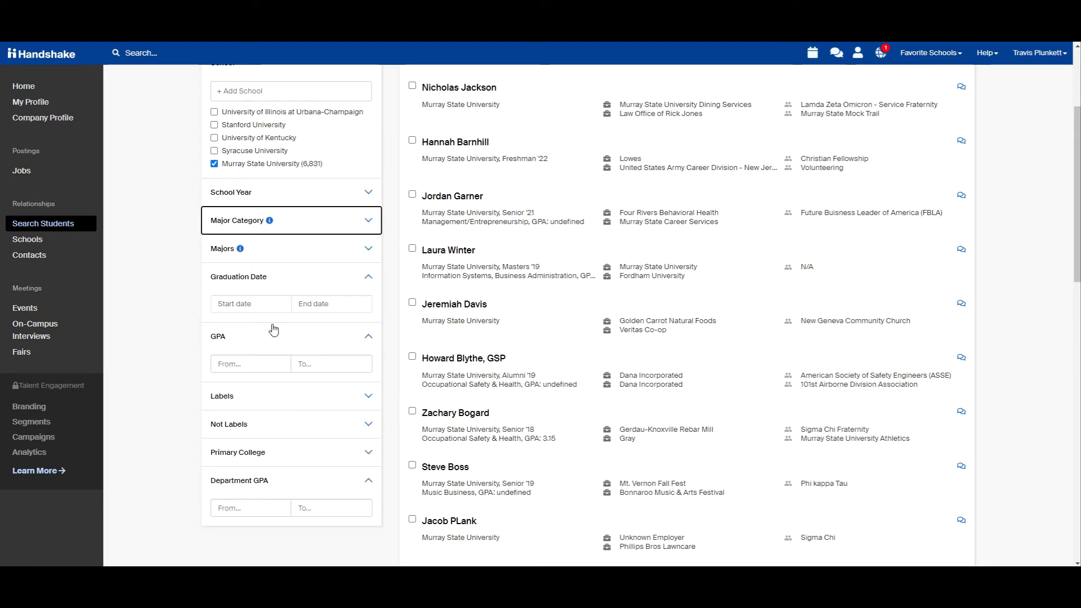
{"action": "scroll", "coordinate": [534, 335], "scroll_direction": "up", "scroll_amount": 3}
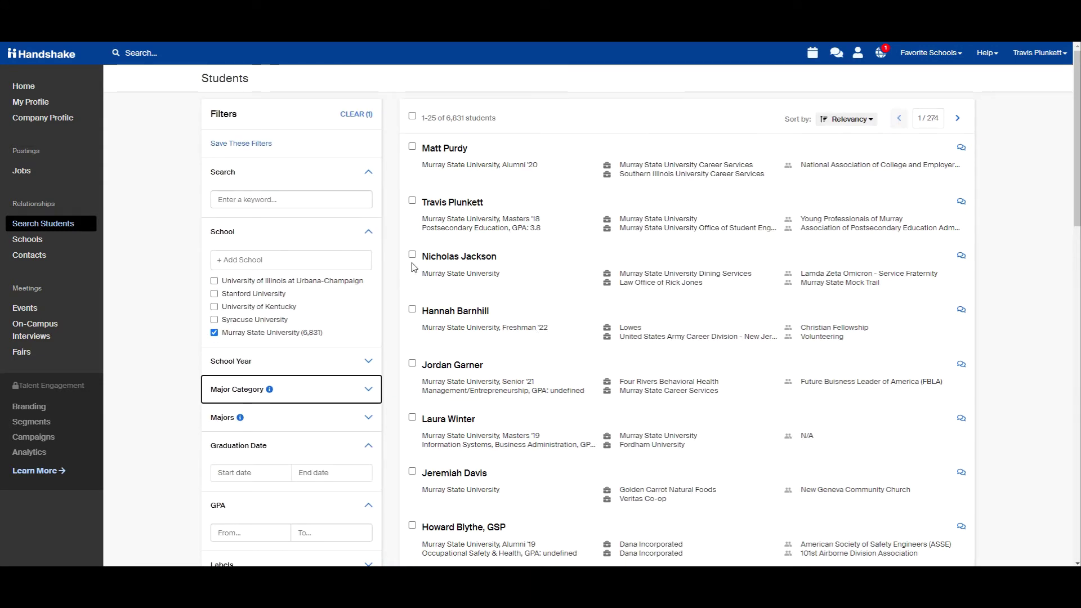
Open the second listed student's profile and review the education, work experience and skills sections.
{"action": "left_click", "coordinate": [454, 207]}
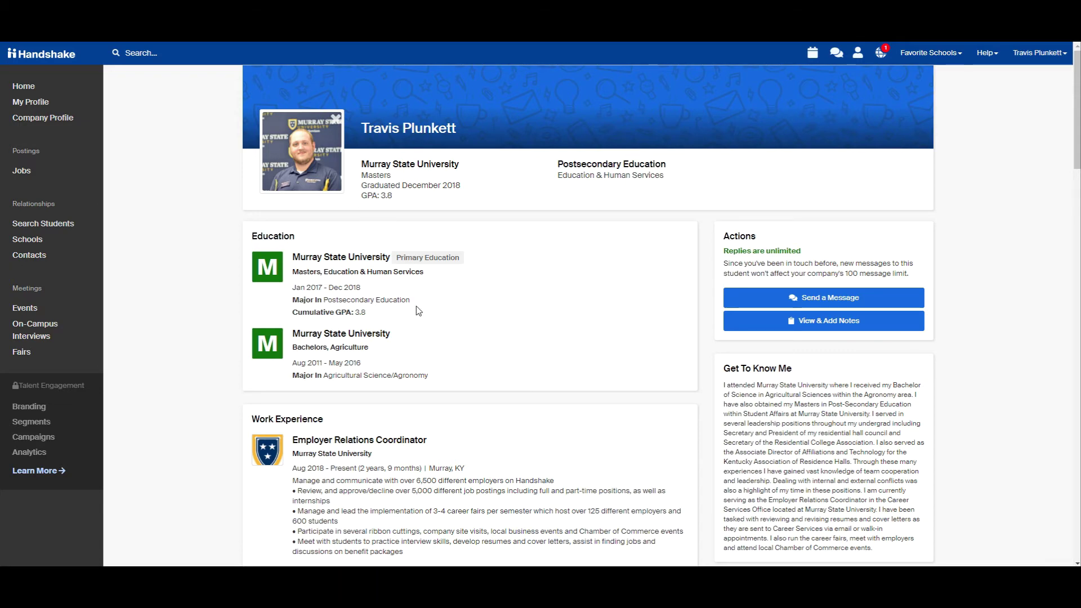
{"action": "scroll", "coordinate": [418, 310], "scroll_direction": "down", "scroll_amount": 3}
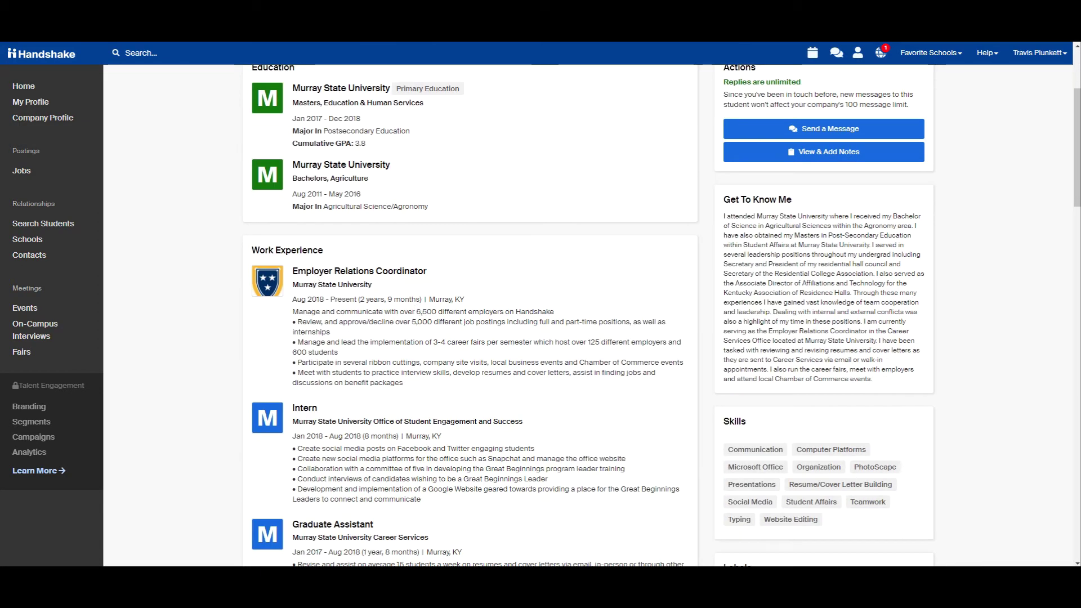
{"action": "scroll", "coordinate": [346, 298], "scroll_direction": "down", "scroll_amount": 7}
{"action": "scroll", "coordinate": [379, 295], "scroll_direction": "down", "scroll_amount": 6}
{"action": "scroll", "coordinate": [618, 306], "scroll_direction": "up", "scroll_amount": 7}
{"action": "scroll", "coordinate": [618, 305], "scroll_direction": "up", "scroll_amount": 9}
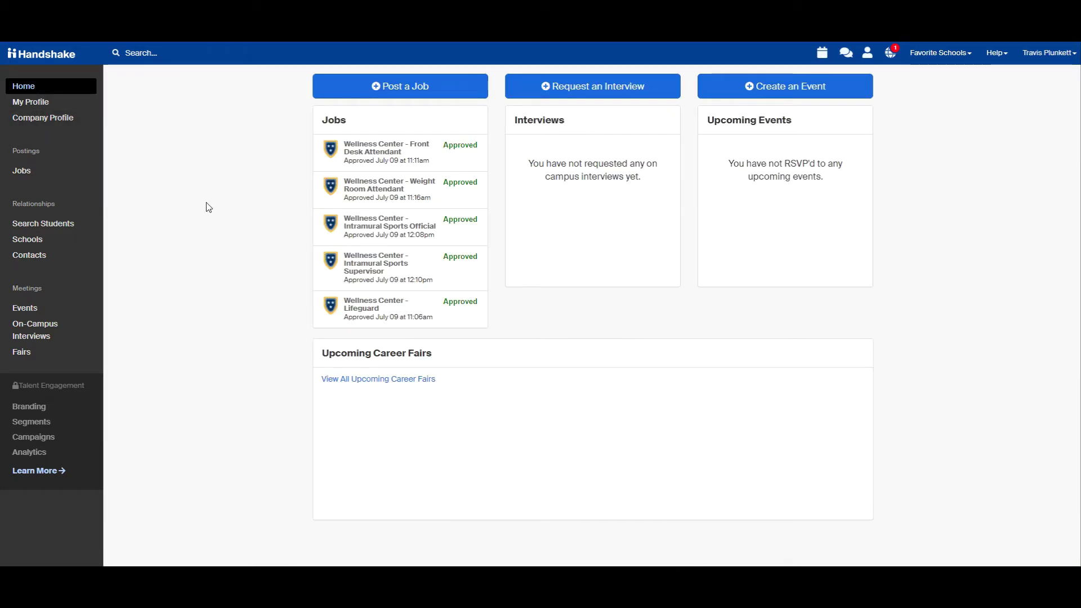
Start a new job posting with applications submitted in Handshake and the title "Career Services - Test Position".
{"action": "left_click", "coordinate": [332, 89]}
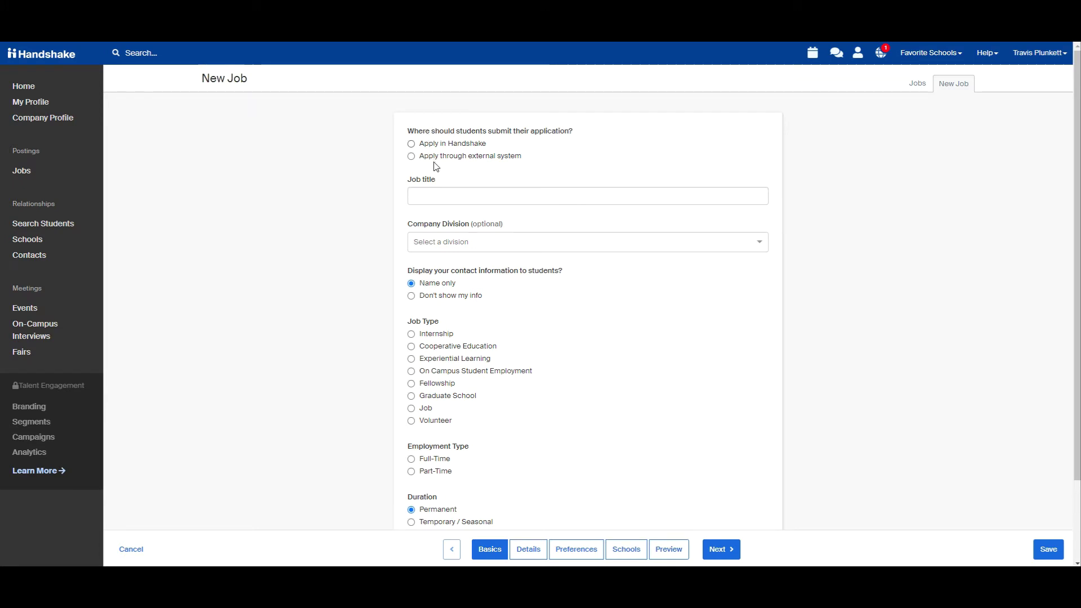
{"action": "left_click", "coordinate": [411, 144]}
{"action": "left_click", "coordinate": [487, 195]}
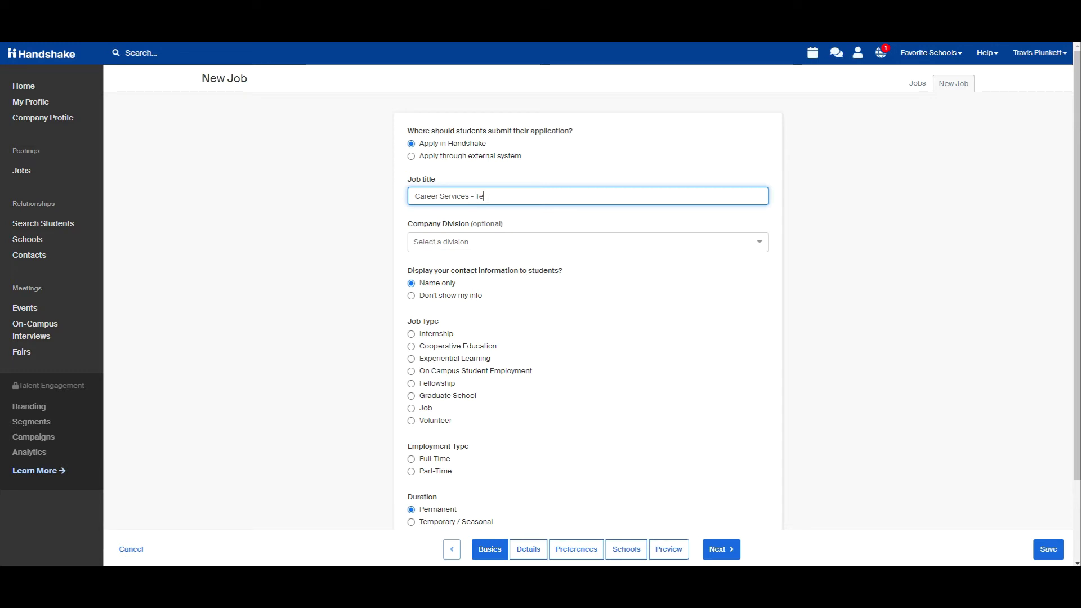
{"action": "type", "text": "ost"}
{"action": "key", "text": "BackSpace"}
{"action": "type", "text": "ition"}
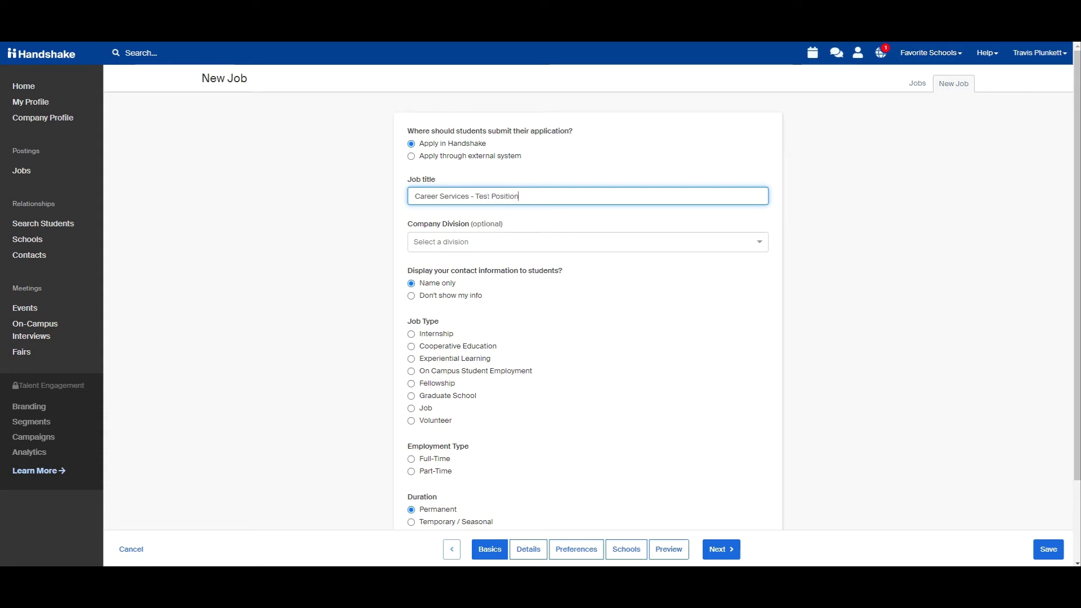
{"action": "left_click", "coordinate": [512, 224]}
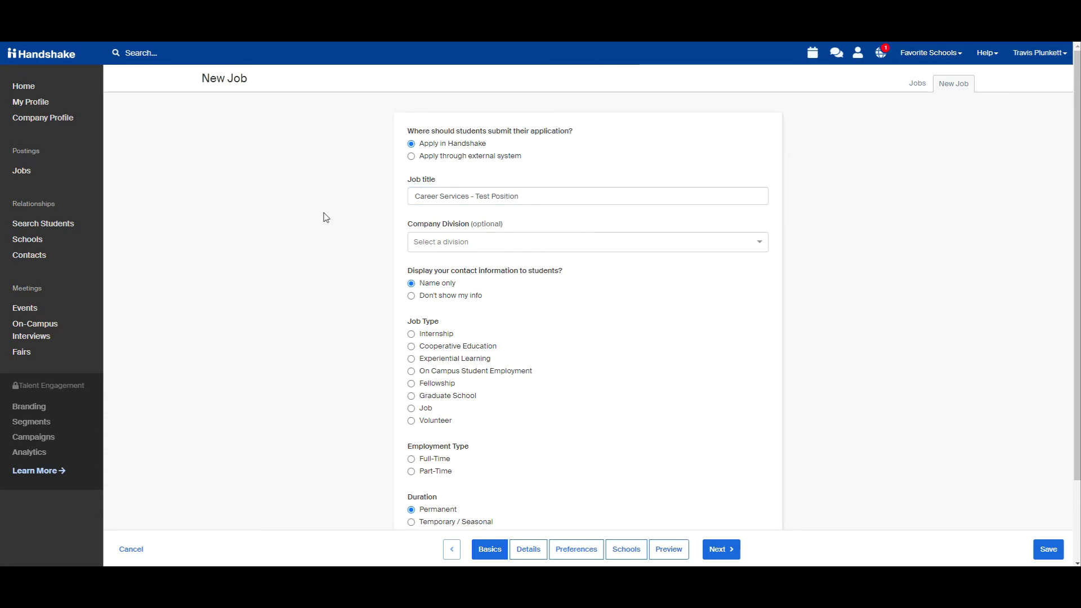
Set the job posting's company division to Career Services.
{"action": "scroll", "coordinate": [502, 232], "scroll_direction": "down", "scroll_amount": 1}
{"action": "left_click", "coordinate": [471, 190]}
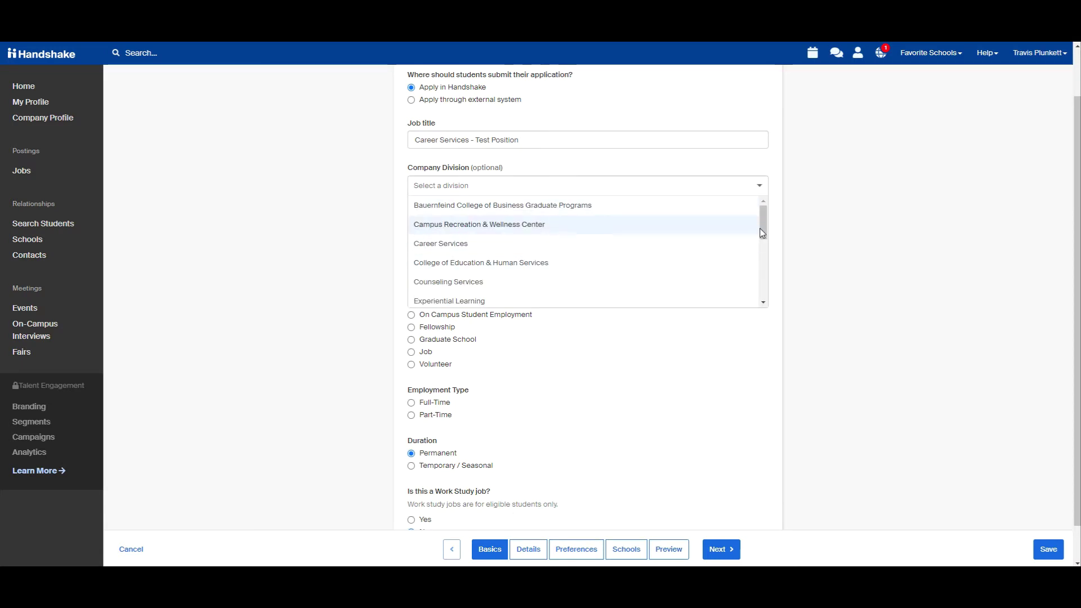
{"action": "mouse_move", "coordinate": [763, 225]}
{"action": "left_mouse_down"}
{"action": "mouse_move", "coordinate": [766, 294]}
{"action": "mouse_move", "coordinate": [751, 215]}
{"action": "left_mouse_up"}
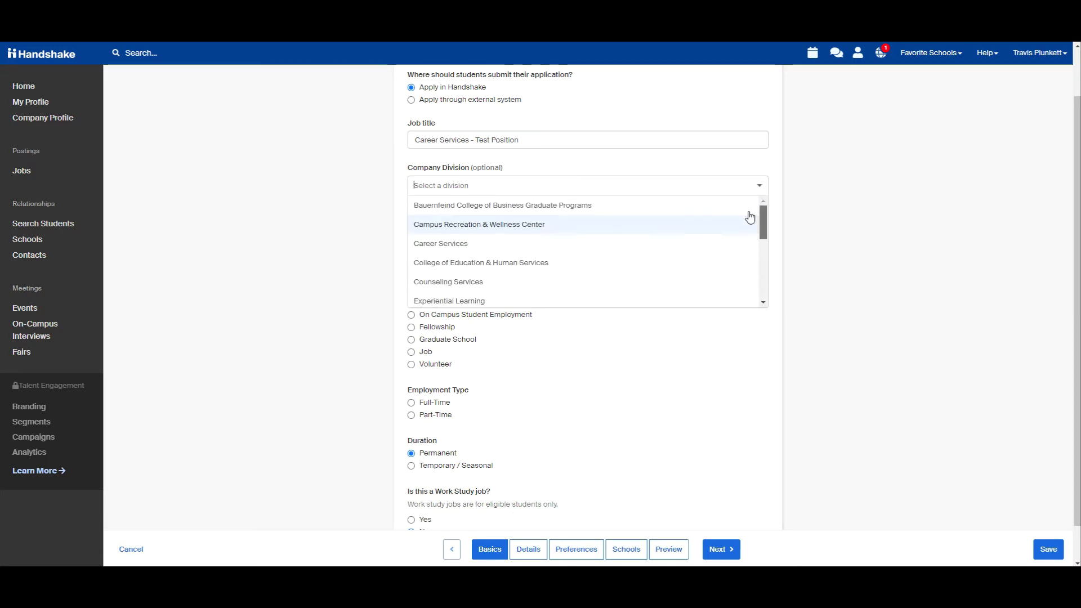
{"action": "left_click", "coordinate": [451, 249]}
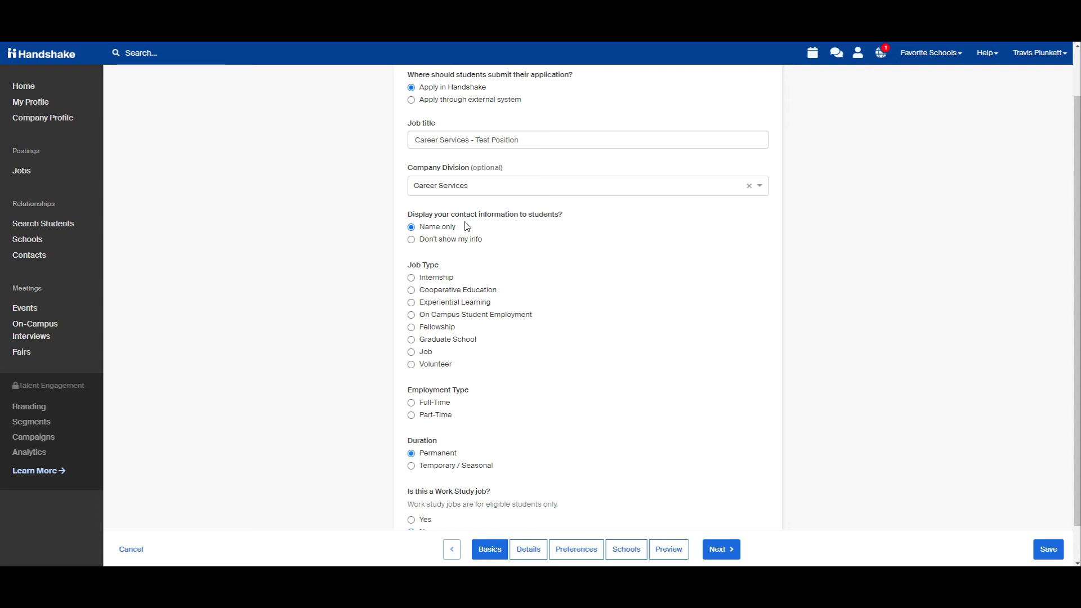
Set the job type to On Campus Student Employment.
{"action": "scroll", "coordinate": [445, 239], "scroll_direction": "down", "scroll_amount": 1}
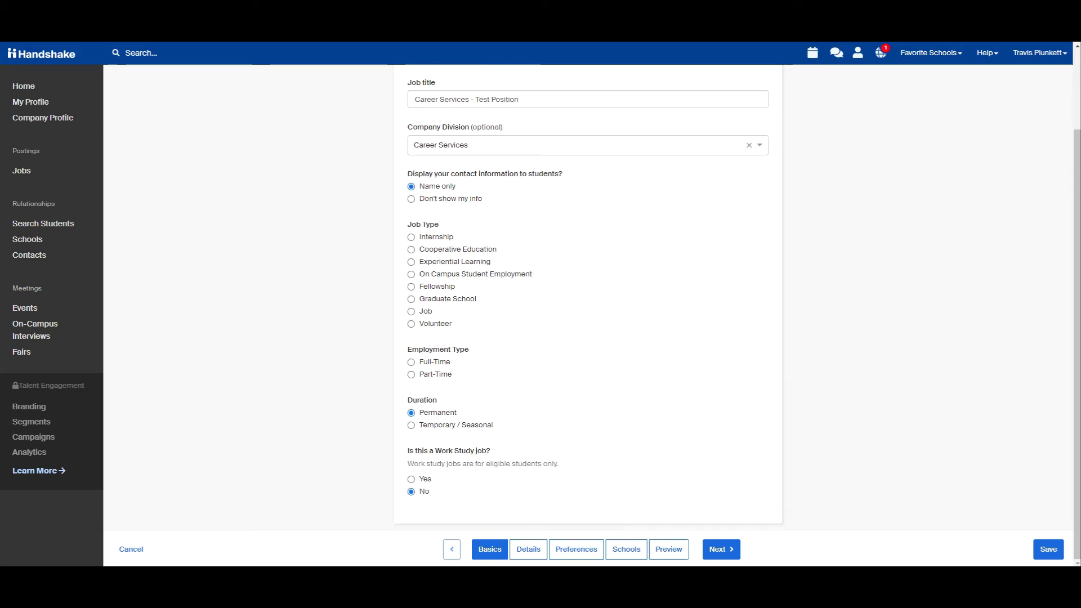
{"action": "left_click_drag", "start_coordinate": [408, 224], "coordinate": [430, 224]}
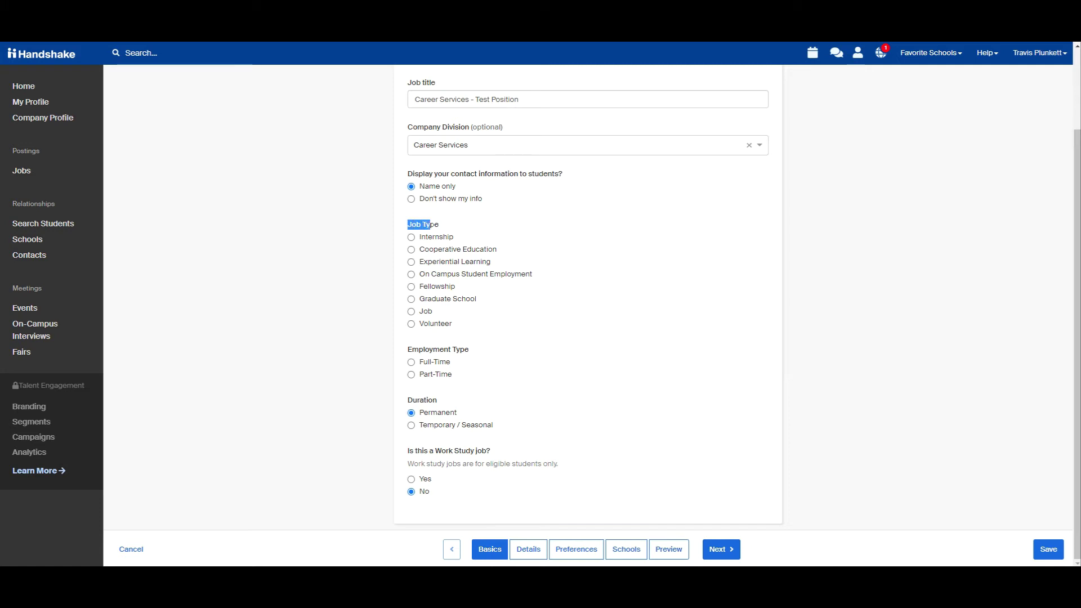
{"action": "left_click", "coordinate": [438, 225]}
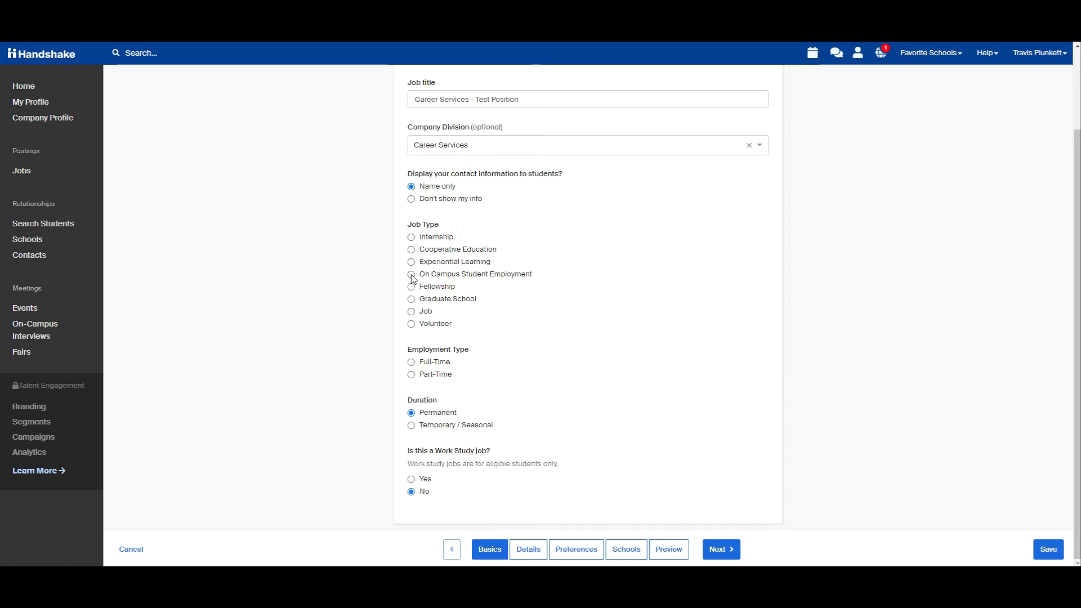
{"action": "left_click_drag", "start_coordinate": [530, 275], "coordinate": [412, 275]}
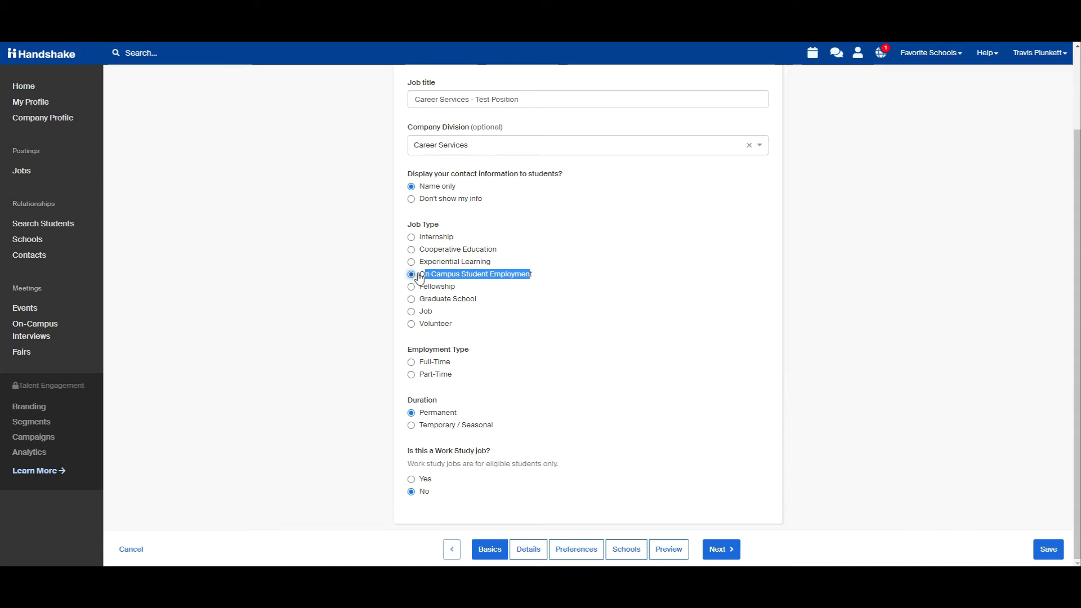
{"action": "left_click", "coordinate": [513, 252]}
{"action": "left_click", "coordinate": [415, 276]}
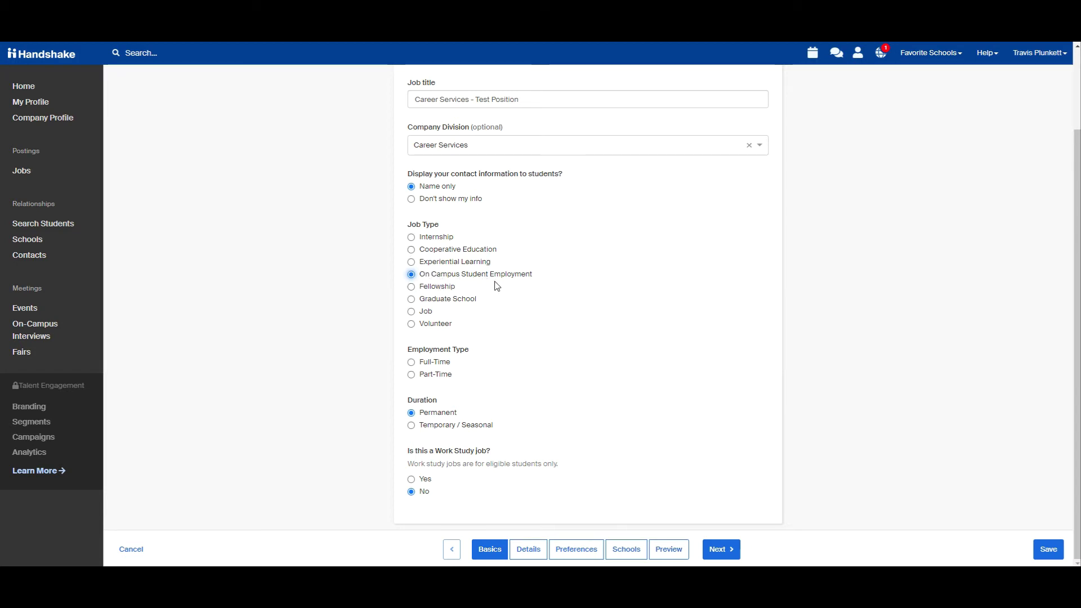
Set the employment type to Part-Time and the duration to Temporary / Seasonal.
{"action": "left_click", "coordinate": [411, 375]}
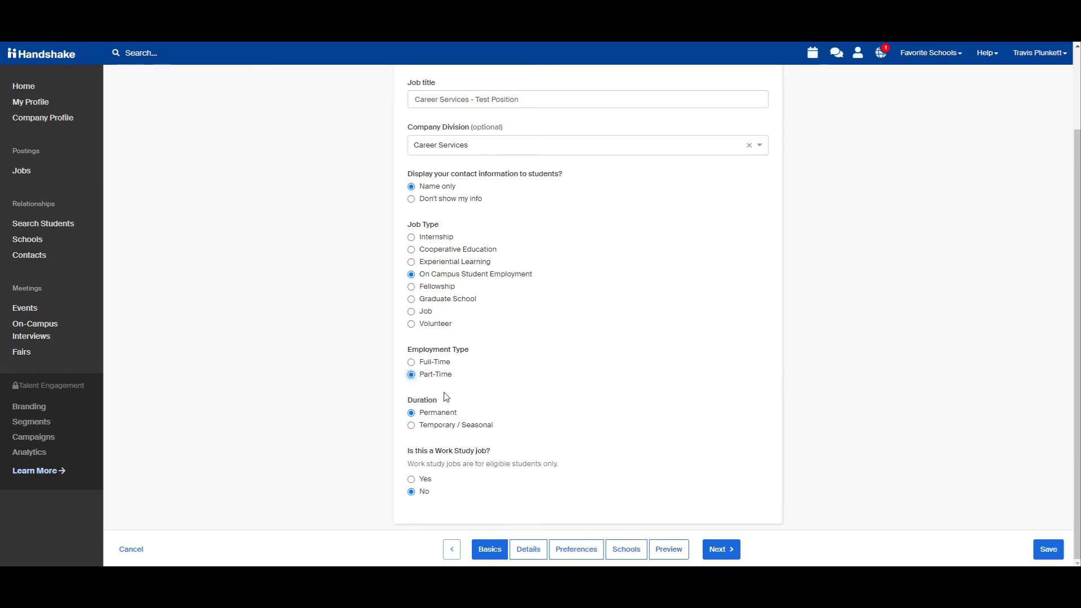
{"action": "left_click", "coordinate": [412, 426]}
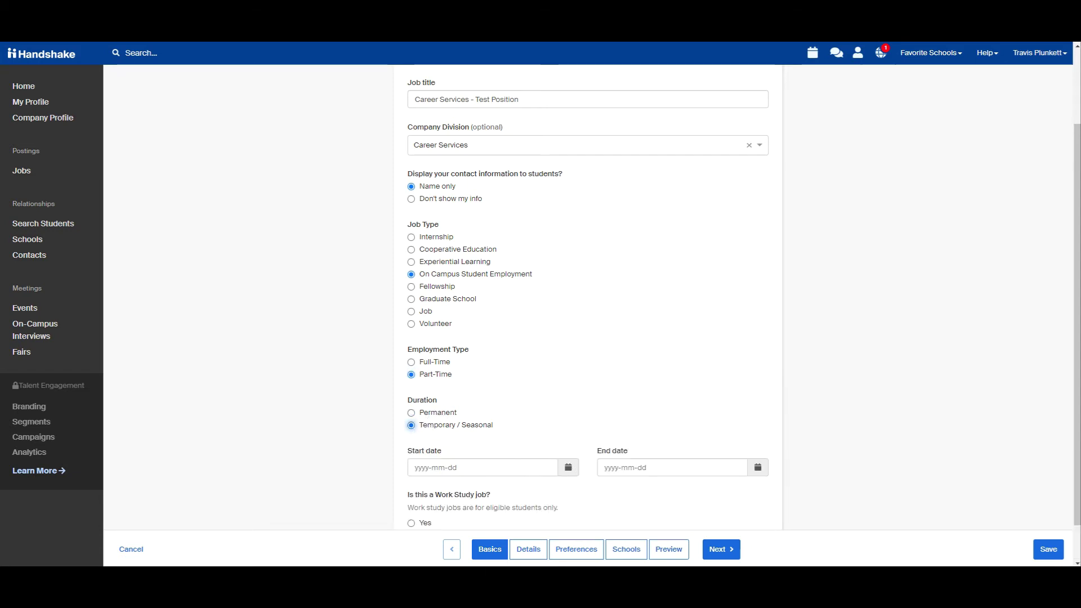
Set the job's duration to Permanent and mark it as not a Work Study job.
{"action": "left_click", "coordinate": [411, 414]}
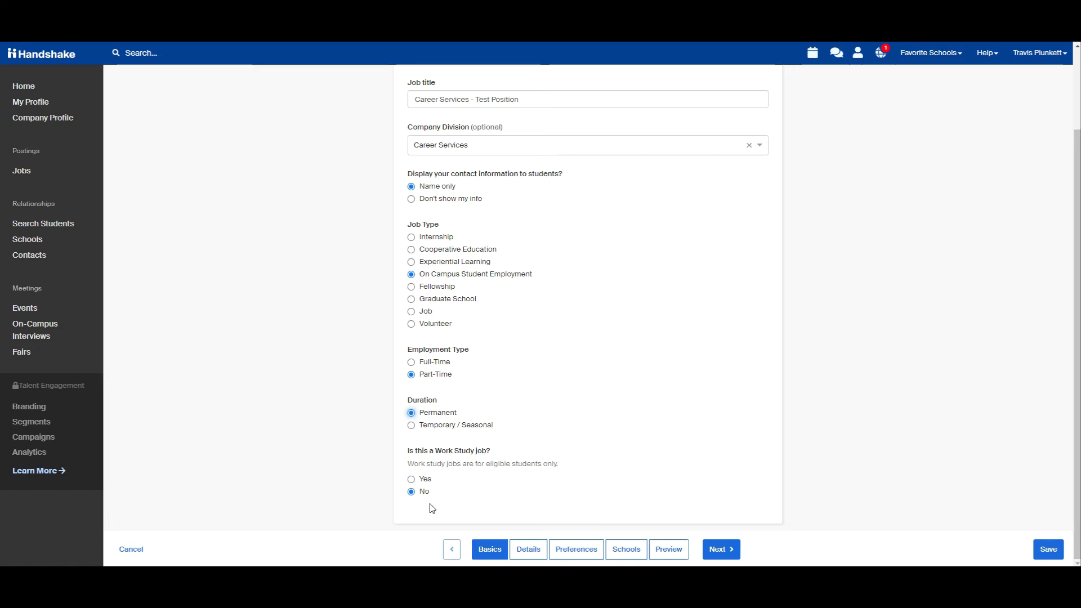
{"action": "left_click", "coordinate": [411, 479]}
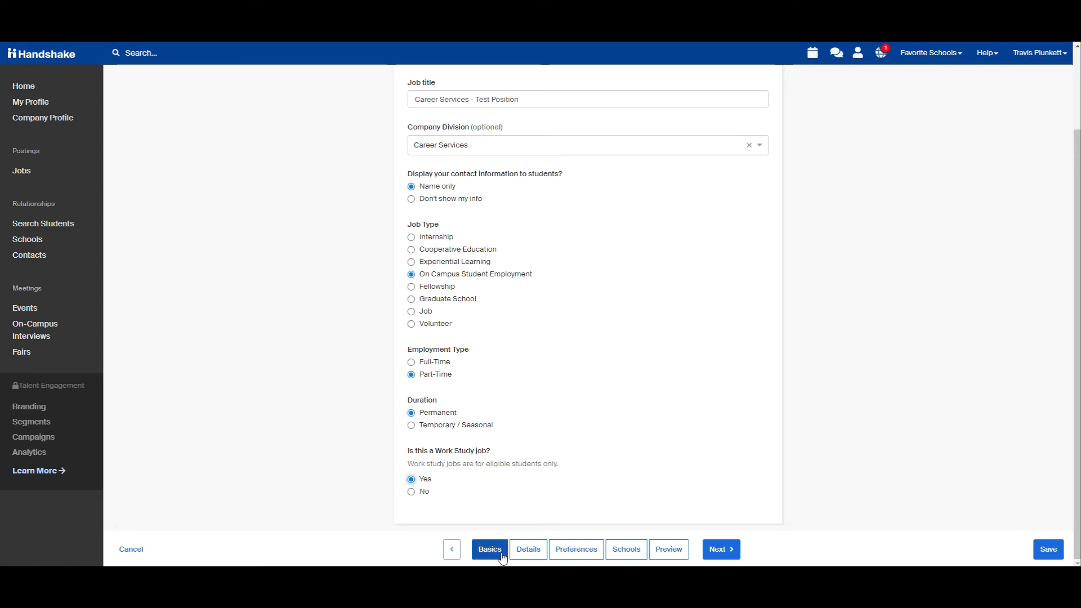
{"action": "left_click", "coordinate": [414, 493]}
{"action": "left_click", "coordinate": [446, 485]}
{"action": "left_click", "coordinate": [422, 493]}
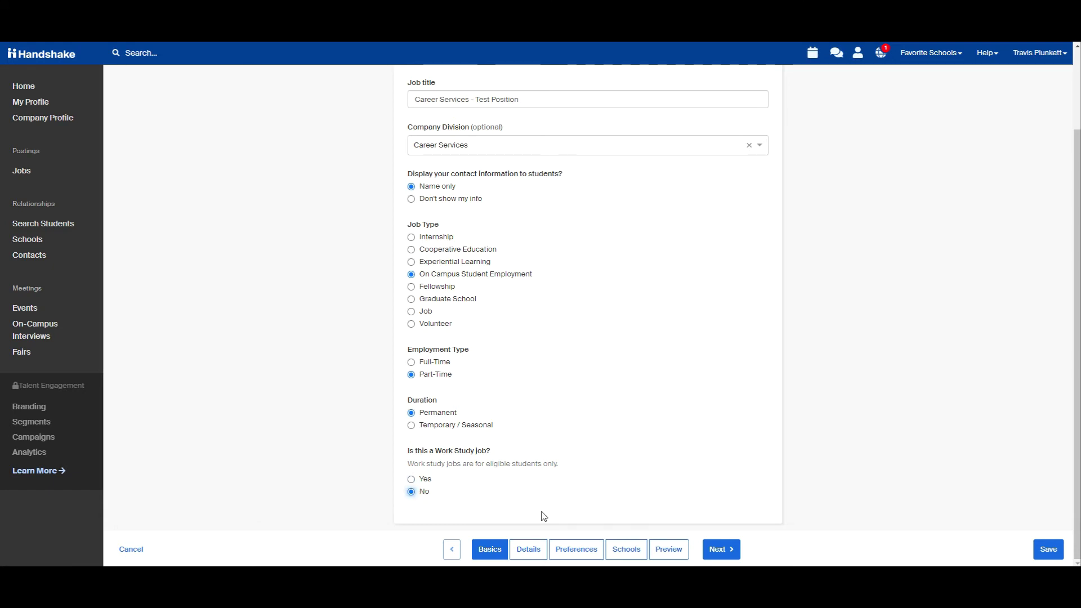
{"action": "scroll", "coordinate": [577, 518], "scroll_direction": "up", "scroll_amount": 1}
{"action": "scroll", "coordinate": [575, 515], "scroll_direction": "up", "scroll_amount": 2}
{"action": "scroll", "coordinate": [575, 515], "scroll_direction": "down", "scroll_amount": 2}
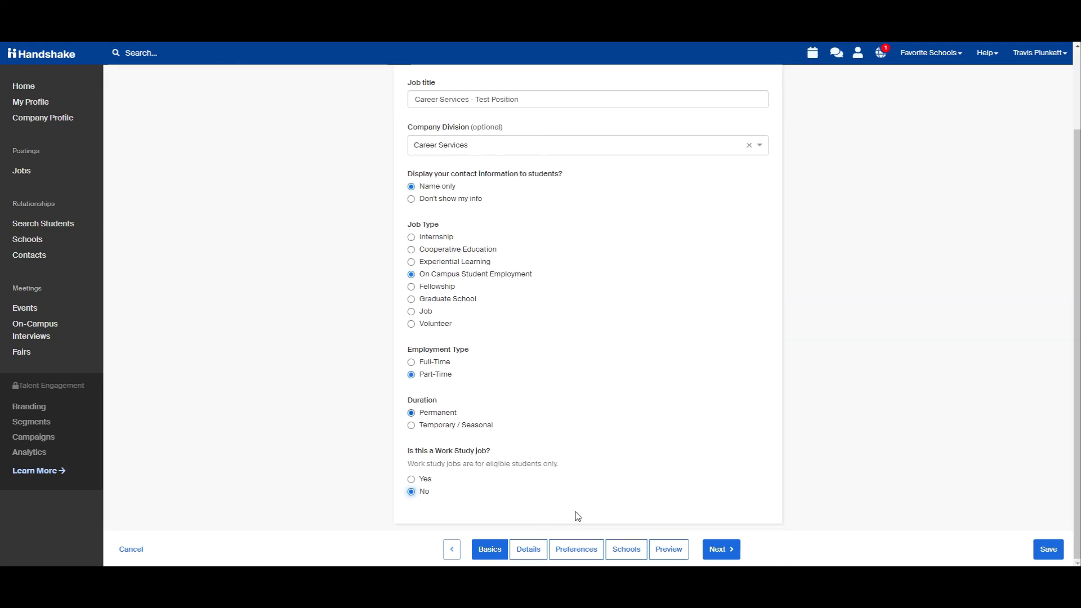
Enter "Test Description" as the job description in the posting's details.
{"action": "left_click", "coordinate": [528, 550]}
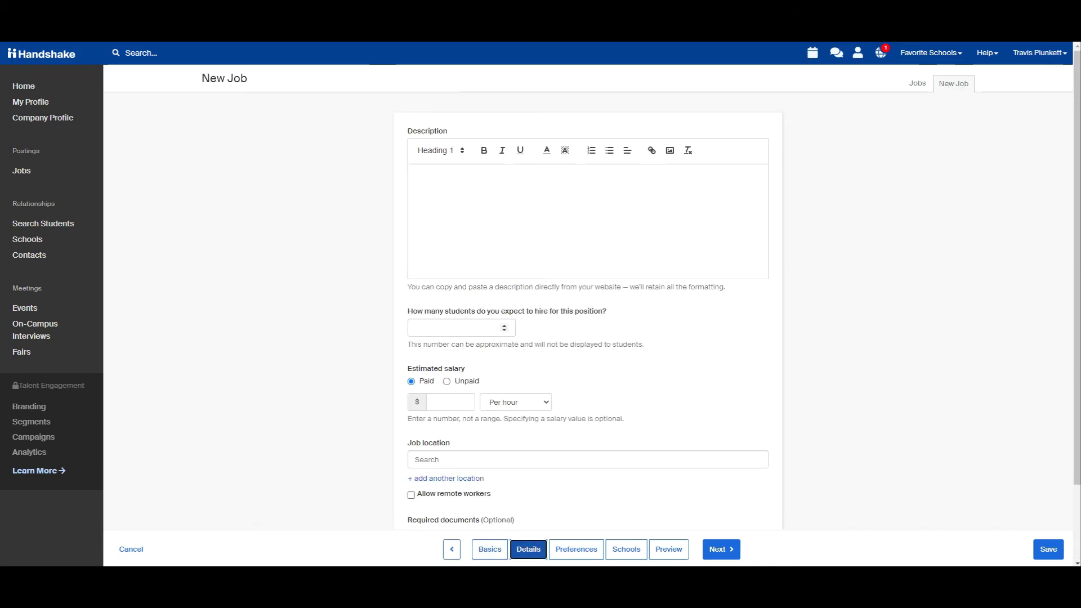
{"action": "left_click", "coordinate": [415, 175]}
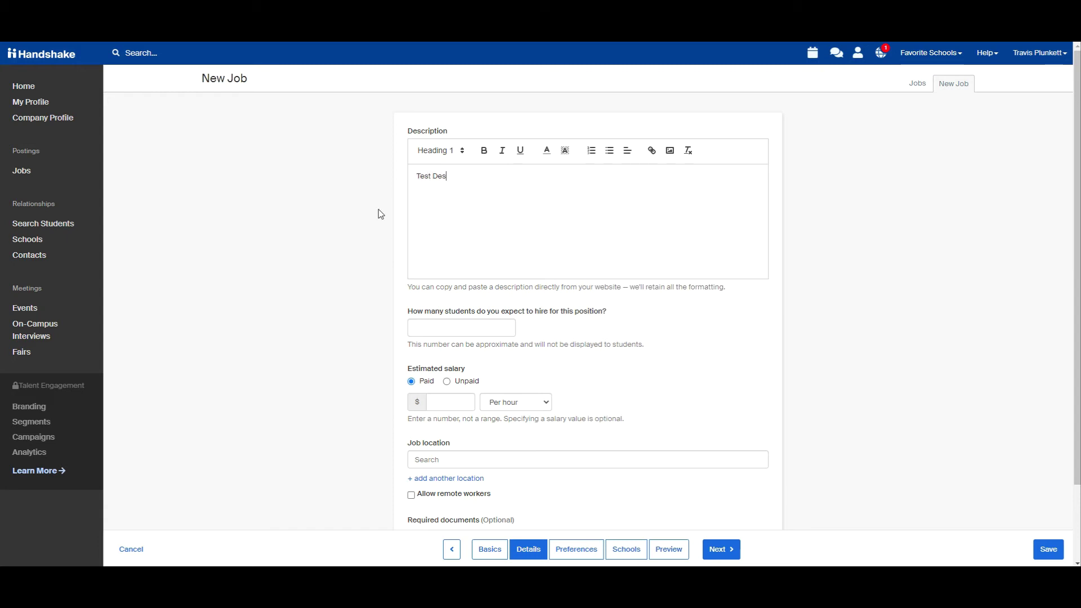
{"action": "type", "text": "ption"}
Set the expected number of hires to 1 and the paid salary to $7.50 per hour.
{"action": "scroll", "coordinate": [587, 310], "scroll_direction": "down", "scroll_amount": 2}
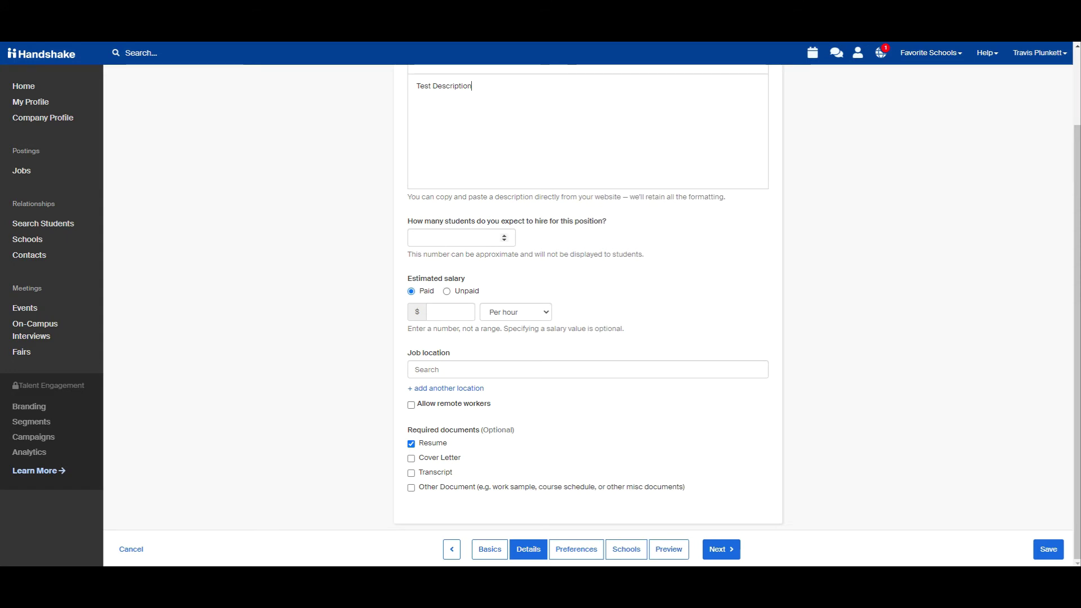
{"action": "left_click", "coordinate": [504, 234]}
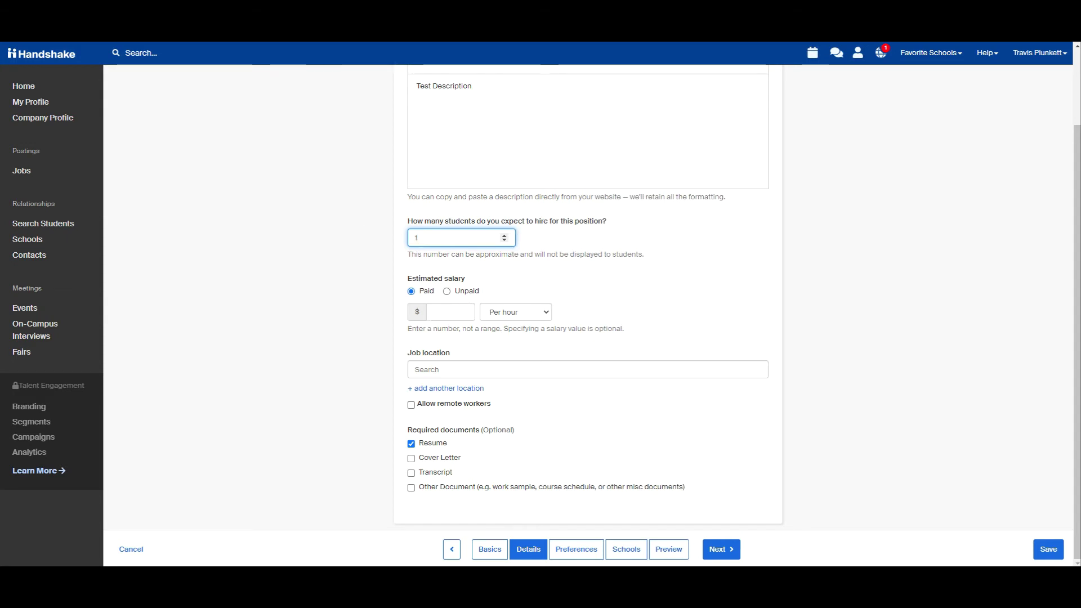
{"action": "left_click", "coordinate": [450, 312]}
{"action": "type", "text": "7.50"}
{"action": "left_click", "coordinate": [506, 292]}
Set the job location to Murray, Kentucky, United States.
{"action": "left_click", "coordinate": [562, 369]}
{"action": "type", "text": "Murray"}
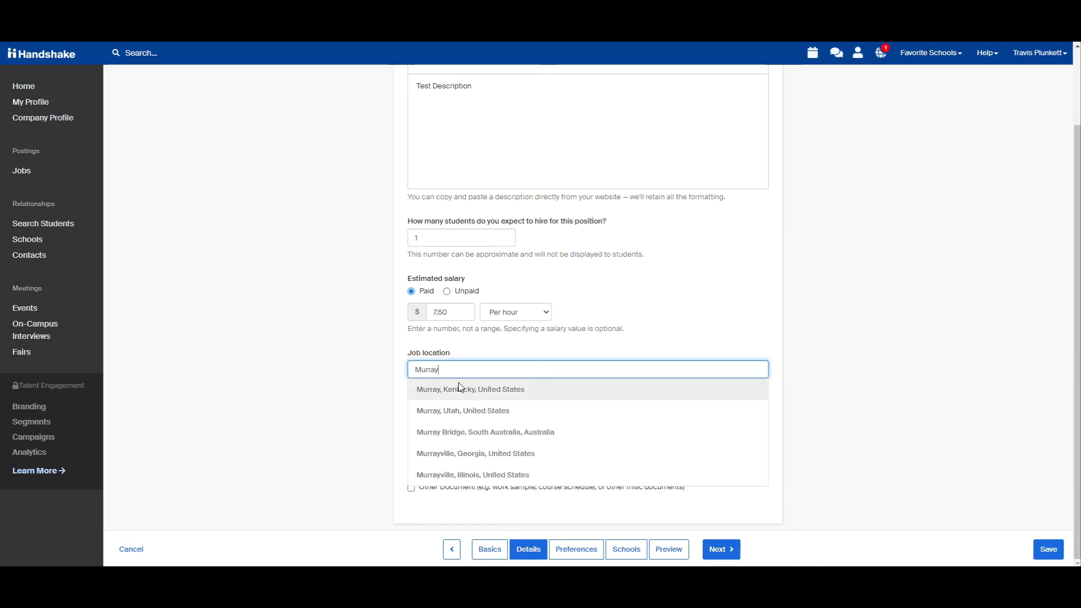
{"action": "left_click", "coordinate": [458, 385]}
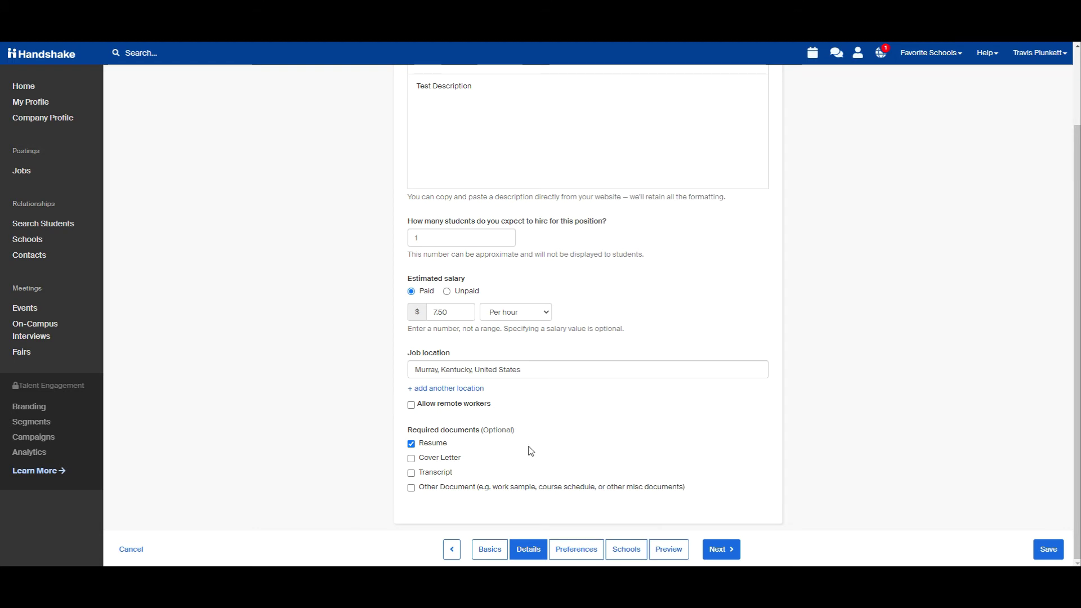
Require a cover letter and another document described as "Class Schedule" in addition to the resume, leaving the transcript unrequired.
{"action": "left_click", "coordinate": [411, 457]}
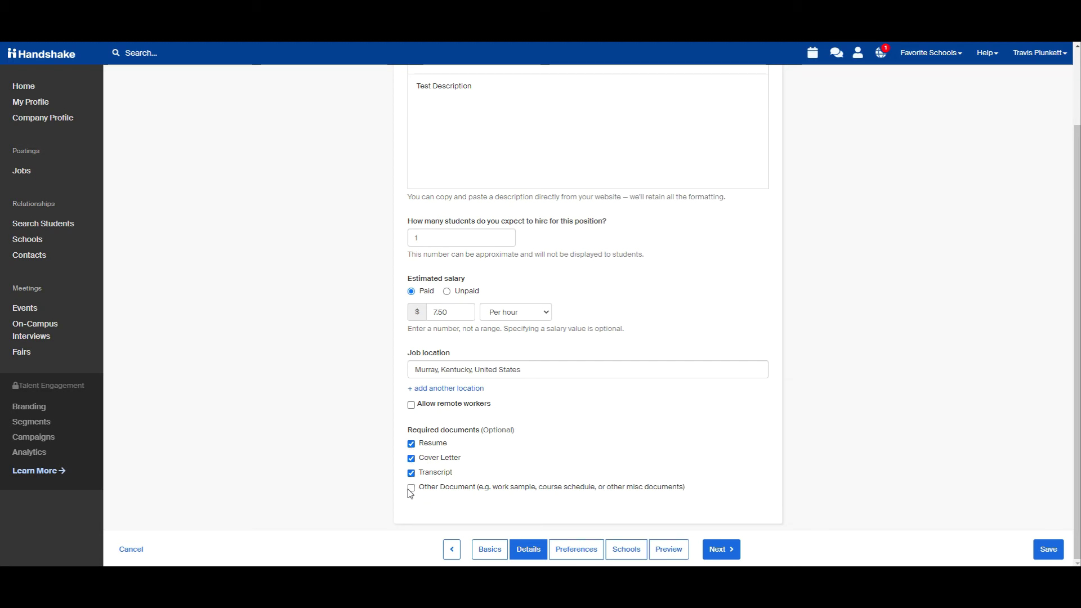
{"action": "left_click", "coordinate": [411, 488]}
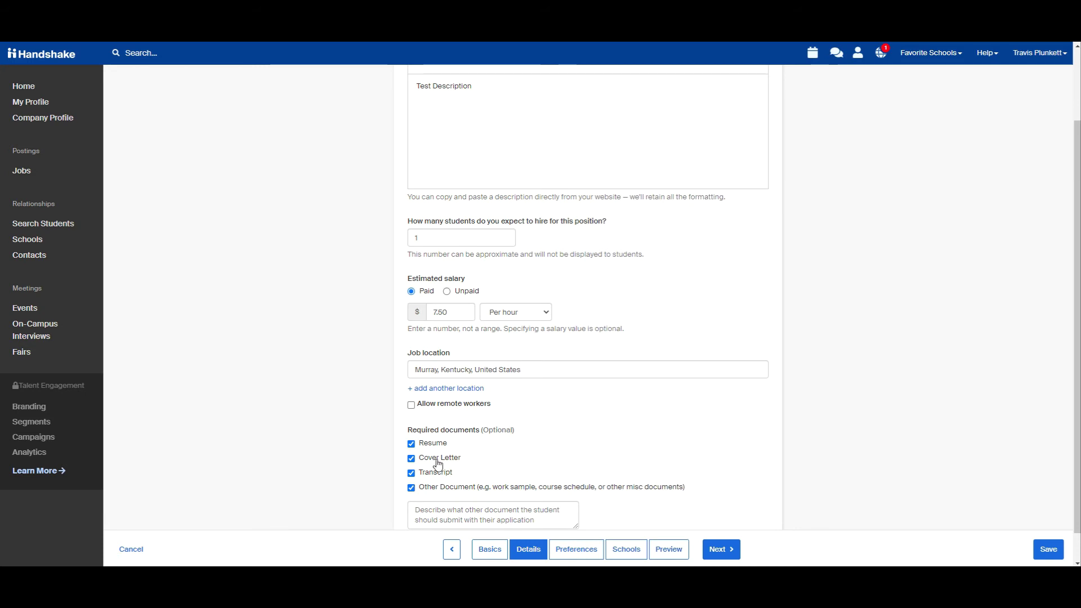
{"action": "left_click", "coordinate": [411, 471]}
{"action": "left_click", "coordinate": [442, 518]}
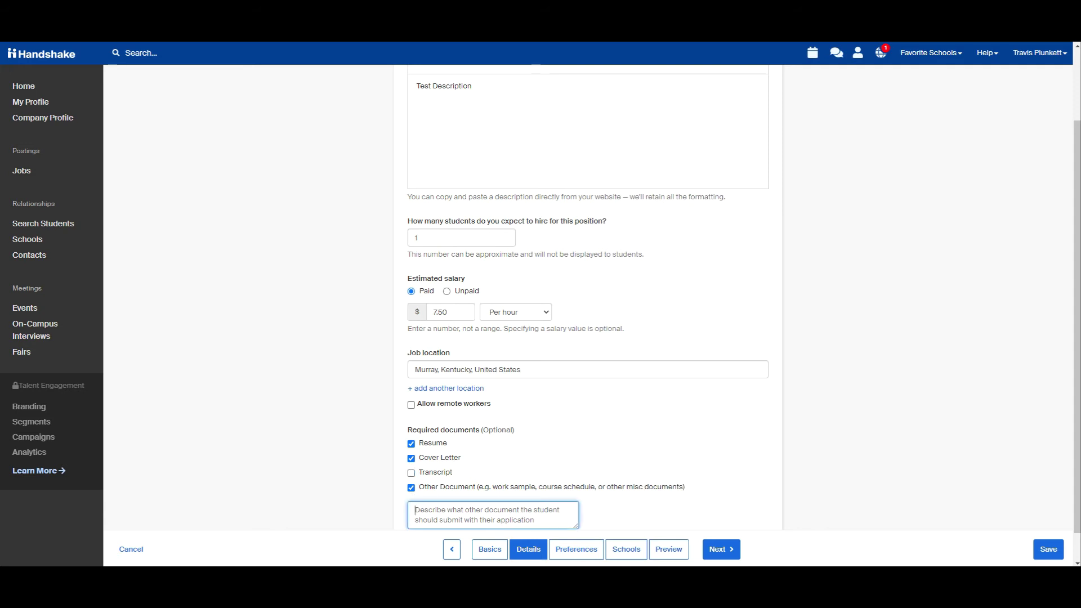
{"action": "type", "text": "Class Schedule"}
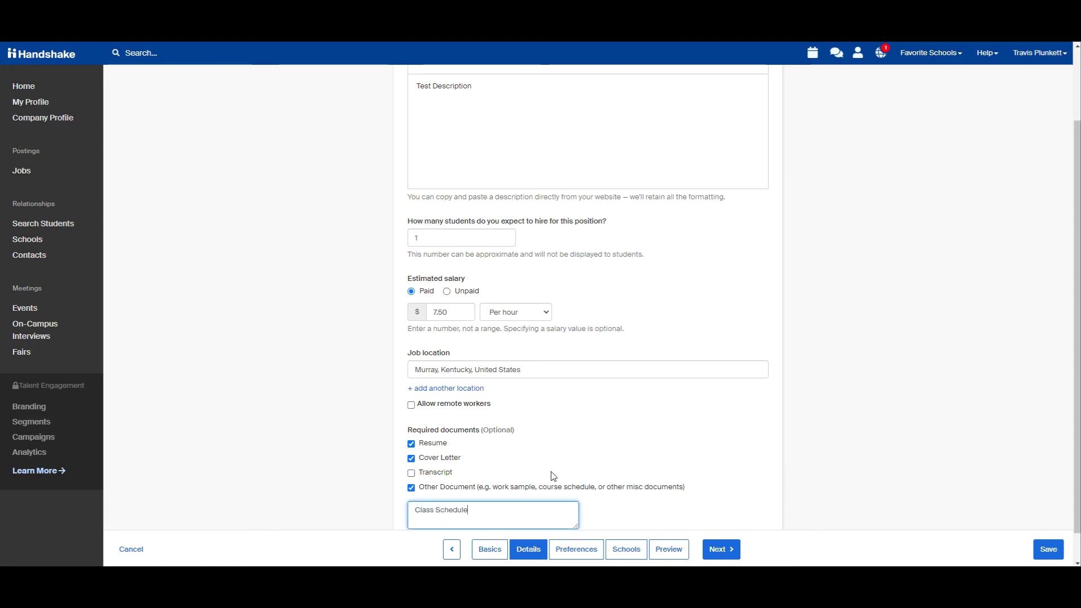
{"action": "left_click", "coordinate": [571, 432]}
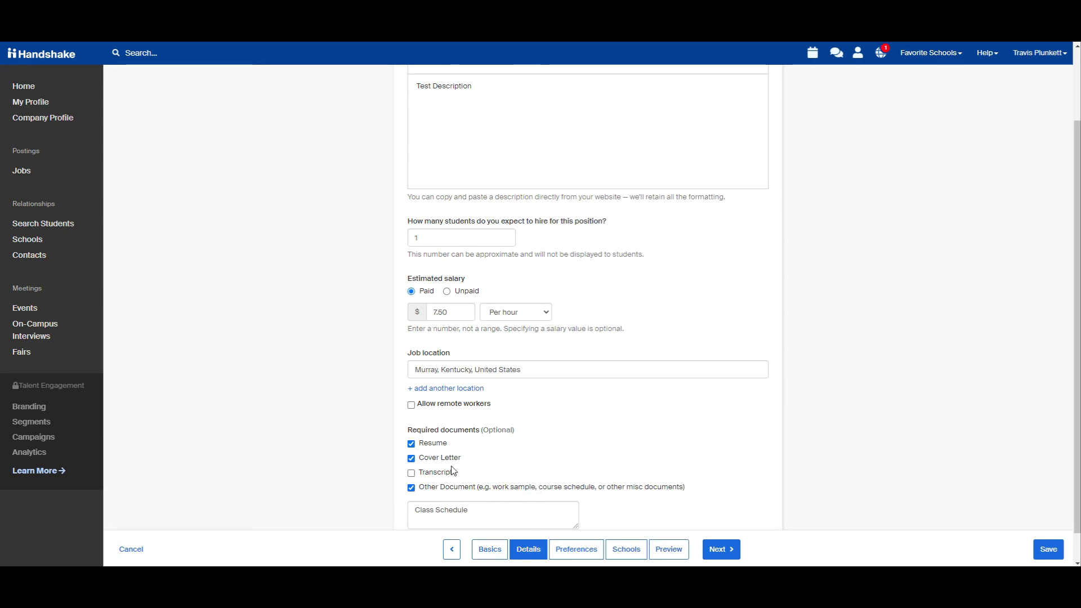
{"action": "scroll", "coordinate": [479, 471], "scroll_direction": "down", "scroll_amount": 1}
{"action": "scroll", "coordinate": [514, 455], "scroll_direction": "up", "scroll_amount": 3}
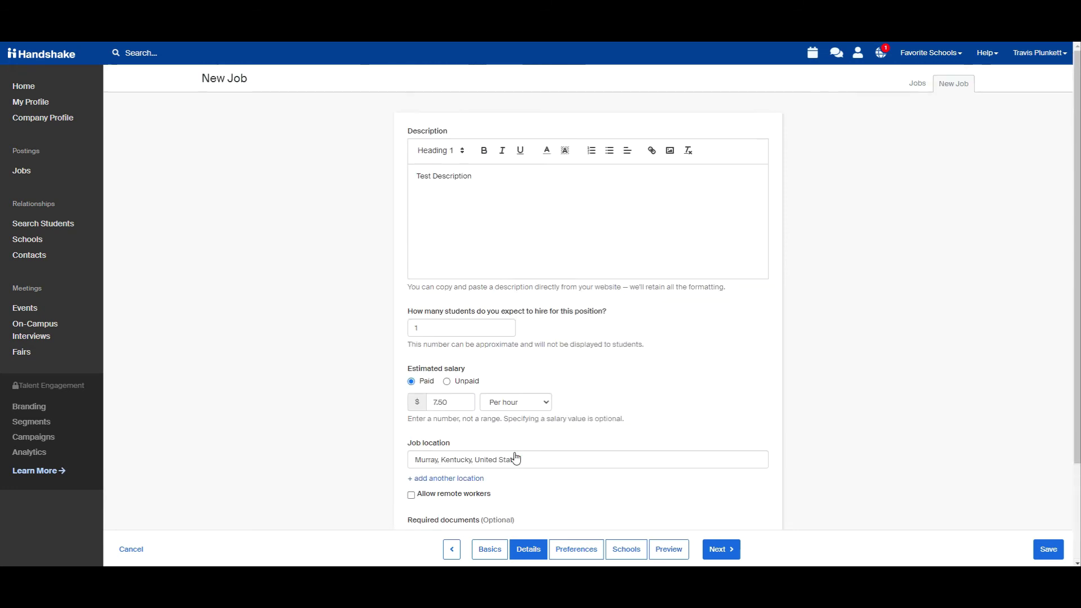
{"action": "scroll", "coordinate": [515, 457], "scroll_direction": "down", "scroll_amount": 1}
{"action": "scroll", "coordinate": [534, 484], "scroll_direction": "down", "scroll_amount": 2}
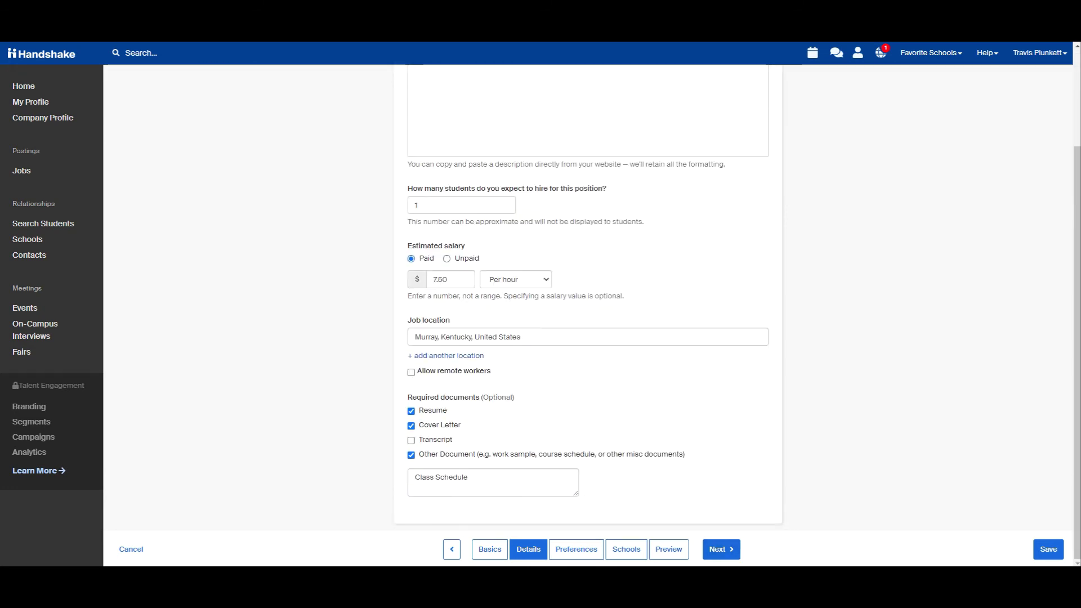
Set the preferred school years to Sophomore and Junior in the posting's preferences, leaving the minimum GPA blank.
{"action": "left_click", "coordinate": [577, 555]}
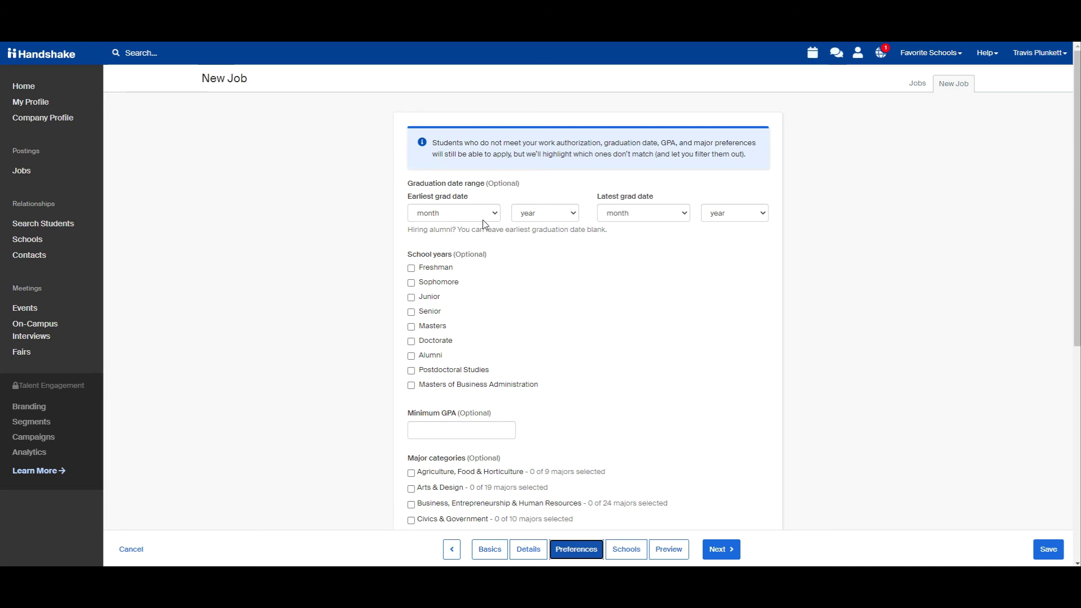
{"action": "scroll", "coordinate": [419, 244], "scroll_direction": "down", "scroll_amount": 3}
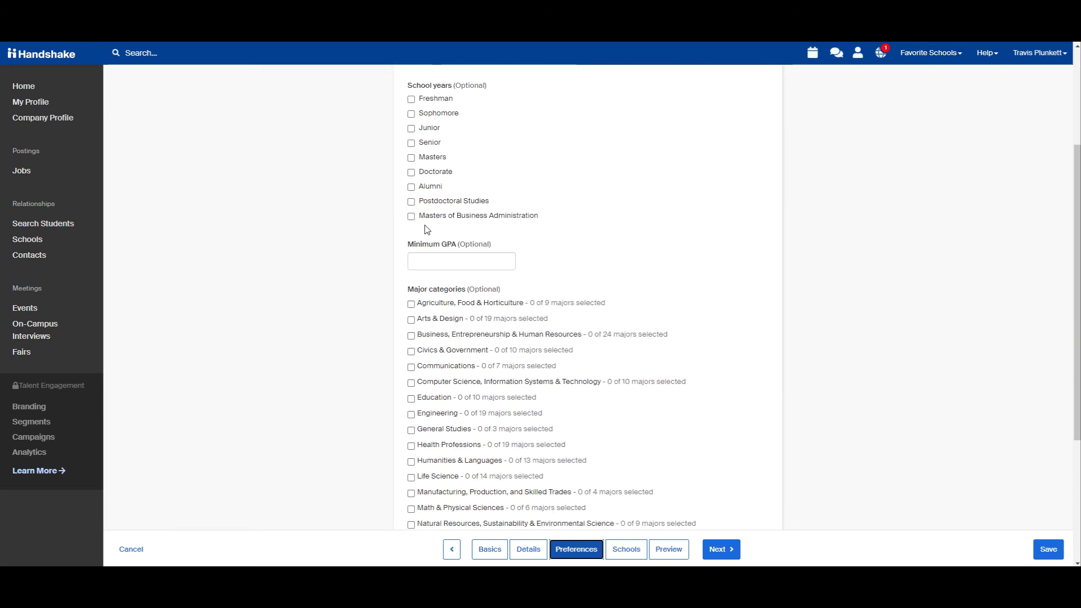
{"action": "scroll", "coordinate": [427, 229], "scroll_direction": "up", "scroll_amount": 1}
{"action": "left_click", "coordinate": [411, 170]}
{"action": "left_click", "coordinate": [411, 185]}
{"action": "scroll", "coordinate": [537, 251], "scroll_direction": "down", "scroll_amount": 2}
{"action": "left_click", "coordinate": [461, 204]}
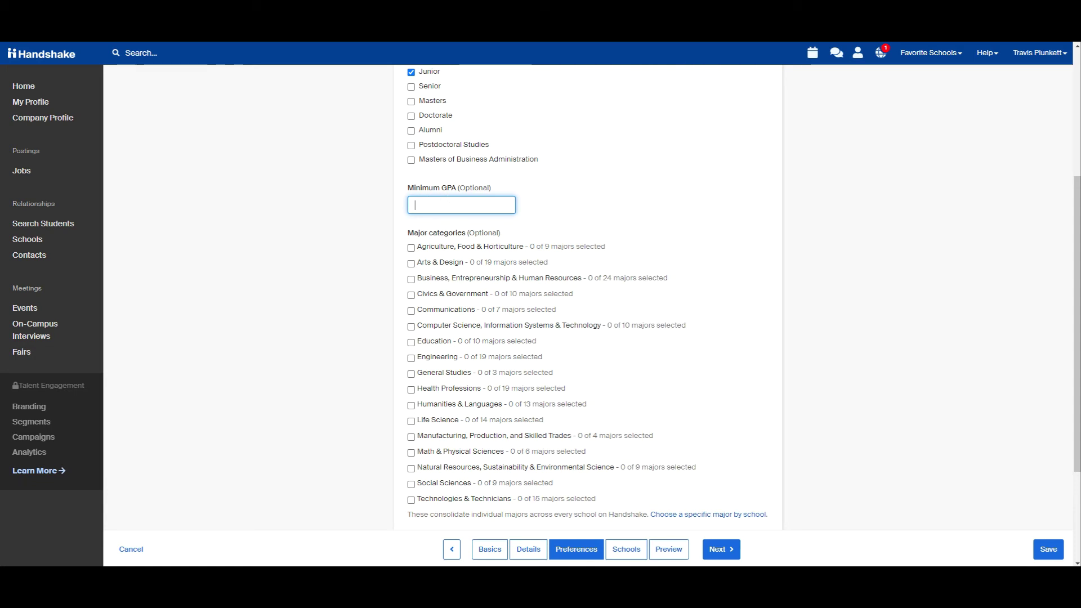
Try the Agriculture, Food & Horticulture category without Agricultural Production Operations, Agriculture Public Services, Food Science and Plant Sciences/Horticulture, and clear the category.
{"action": "scroll", "coordinate": [518, 196], "scroll_direction": "down", "scroll_amount": 1}
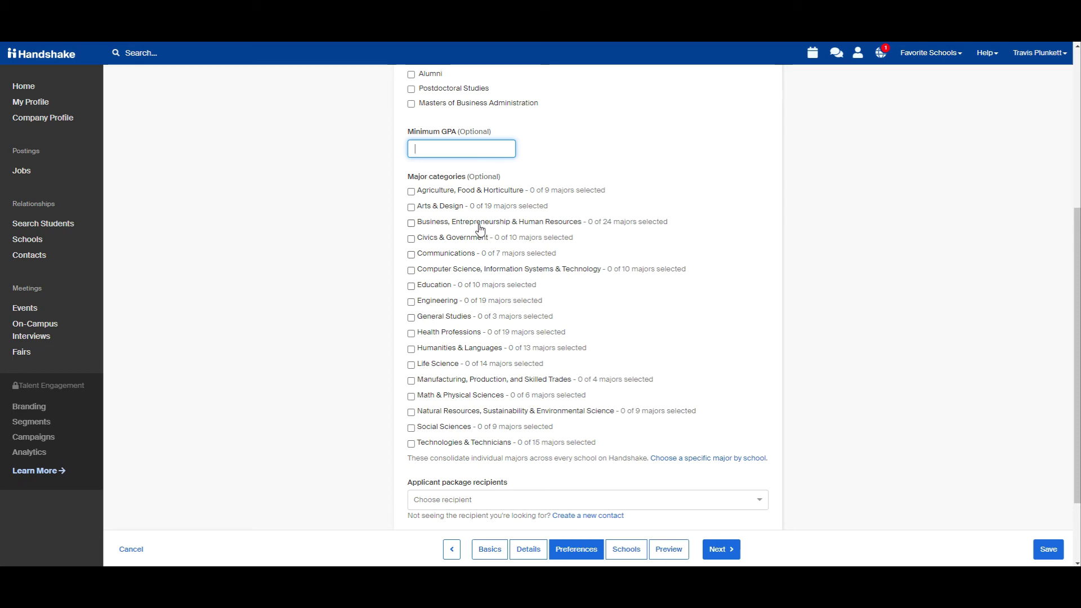
{"action": "left_click", "coordinate": [411, 192]}
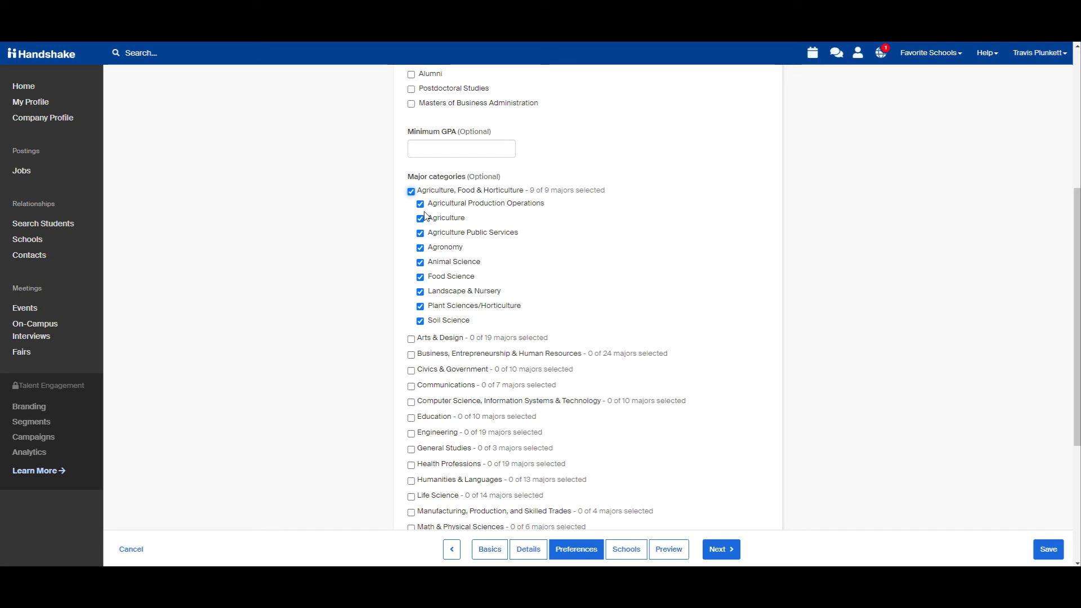
{"action": "left_click", "coordinate": [420, 203]}
{"action": "left_click", "coordinate": [420, 234]}
{"action": "left_click", "coordinate": [421, 278]}
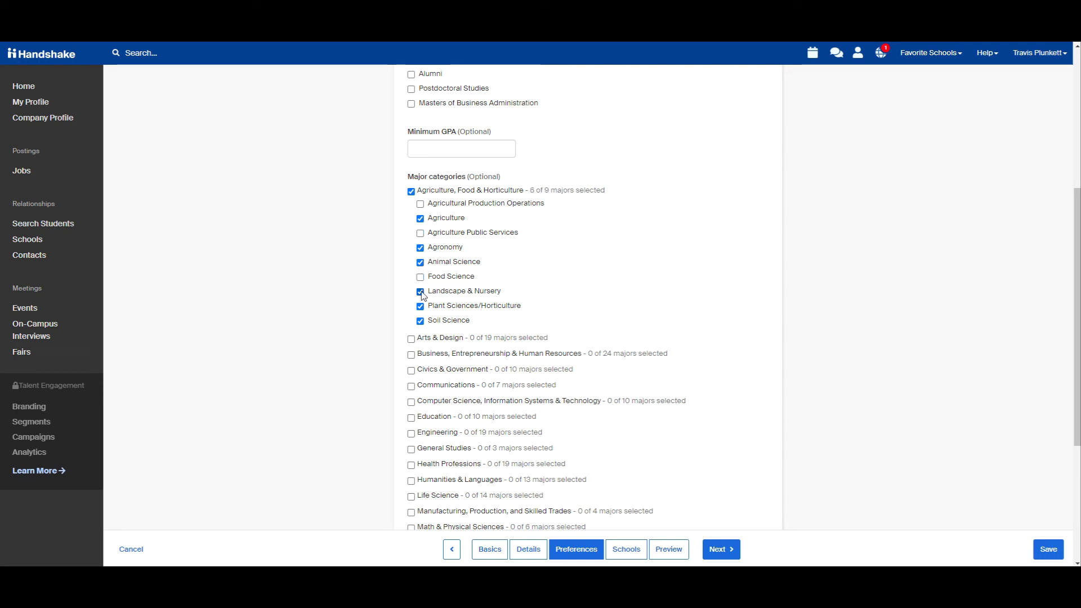
{"action": "left_click", "coordinate": [421, 307]}
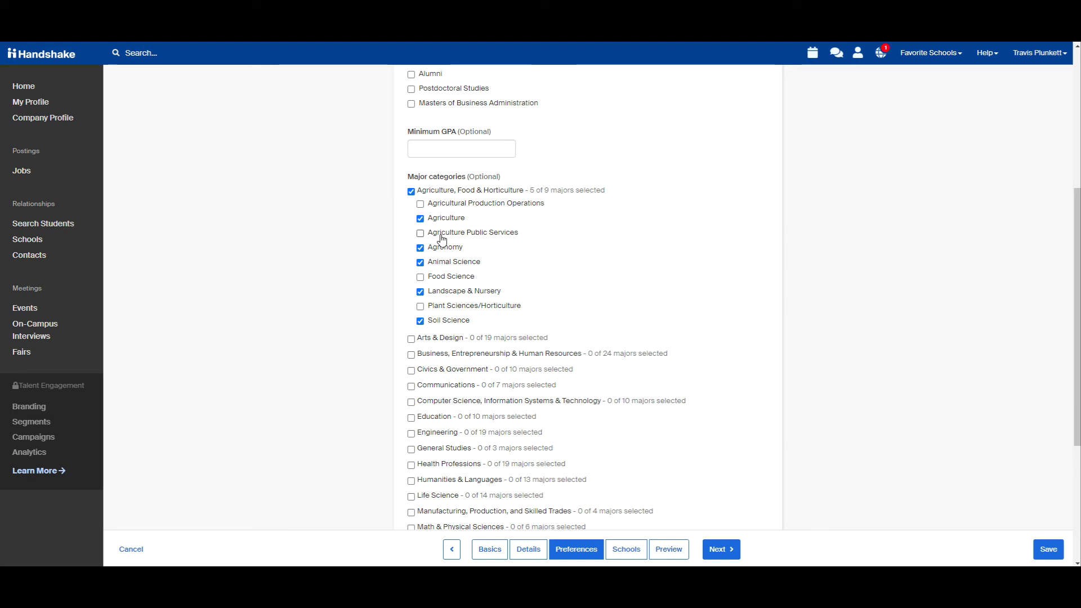
{"action": "left_click", "coordinate": [411, 192]}
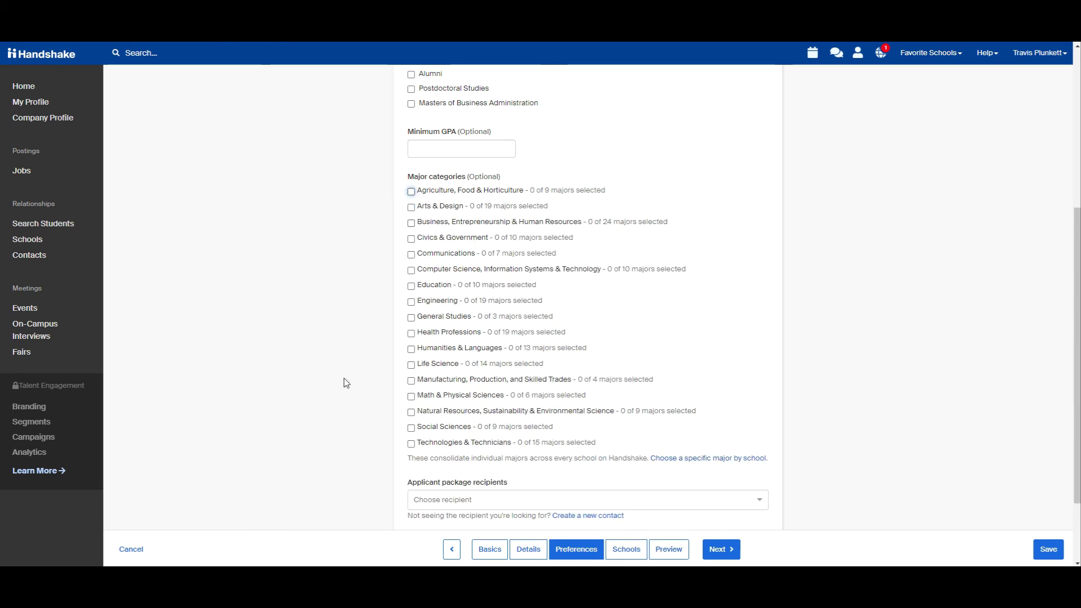
Turn on an email to the applicant package recipient every time a new student applies, sending all applicants.
{"action": "scroll", "coordinate": [586, 330], "scroll_direction": "down", "scroll_amount": 2}
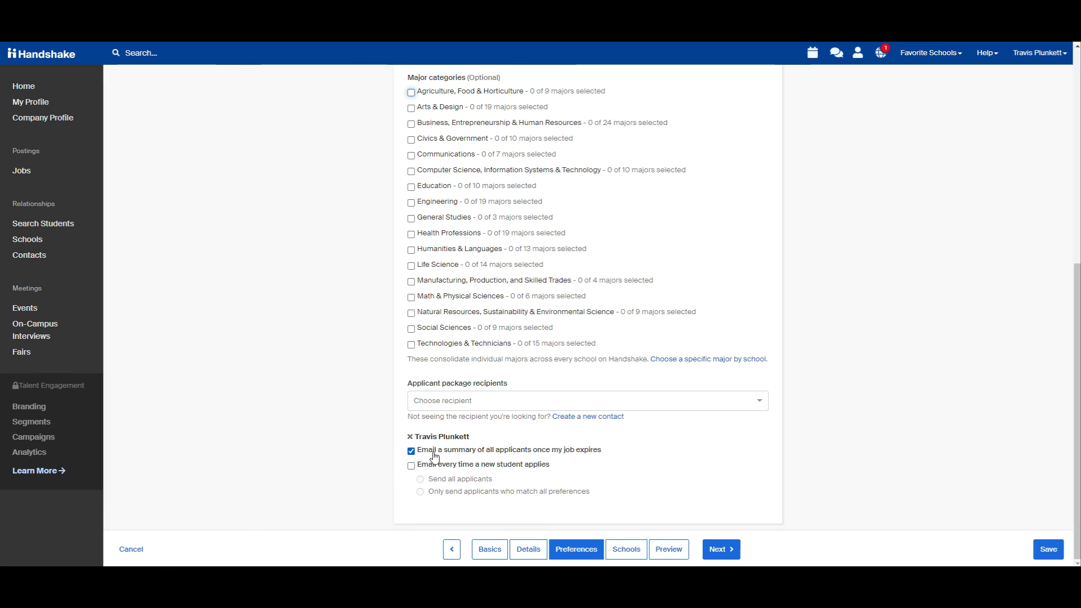
{"action": "left_click", "coordinate": [411, 466]}
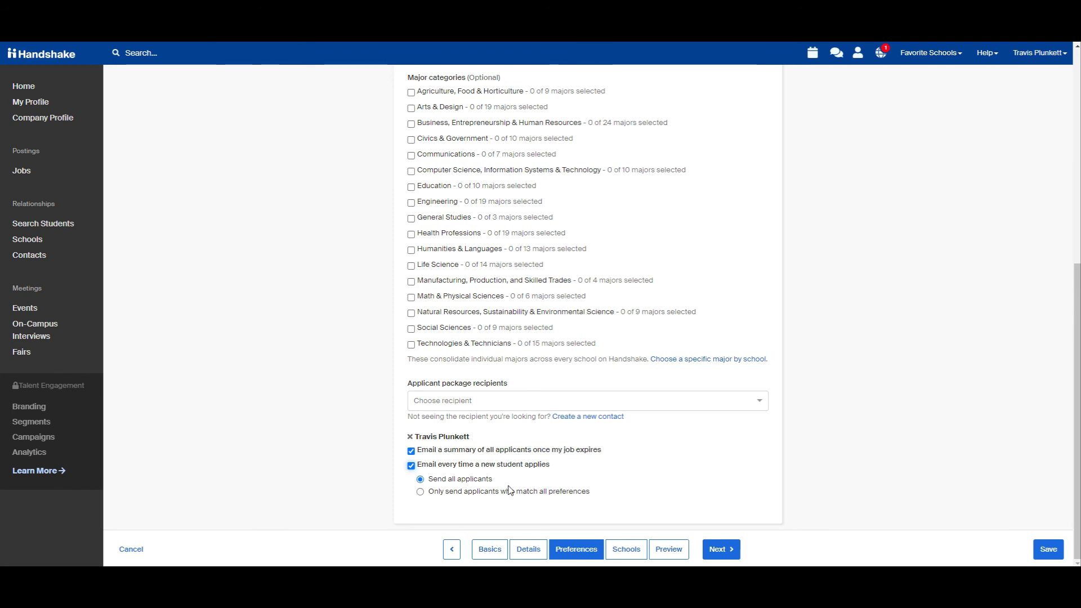
{"action": "scroll", "coordinate": [629, 286], "scroll_direction": "up", "scroll_amount": 5}
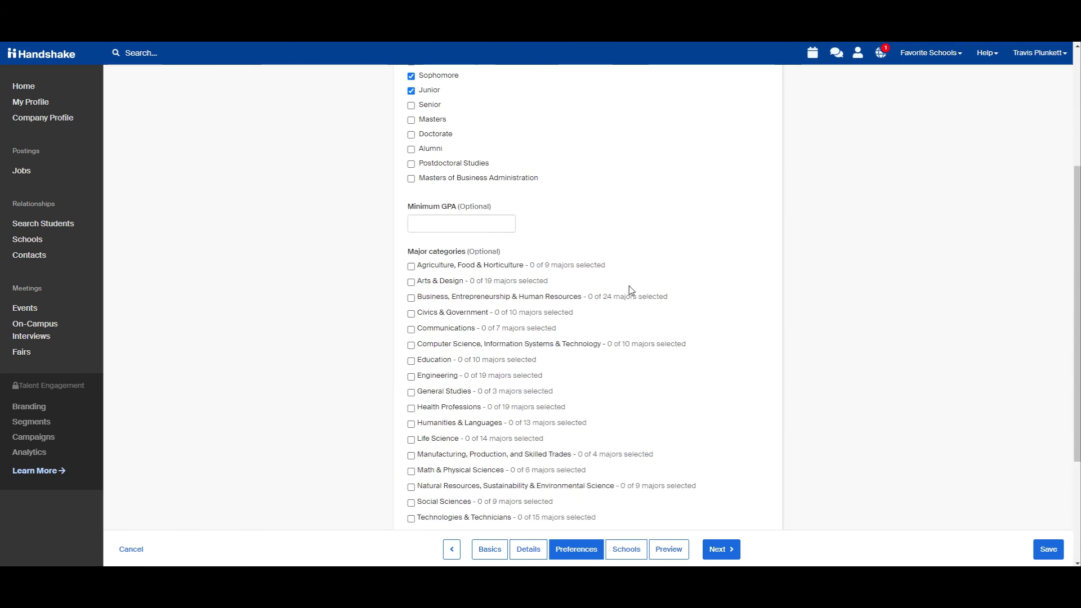
{"action": "scroll", "coordinate": [587, 304], "scroll_direction": "down", "scroll_amount": 6}
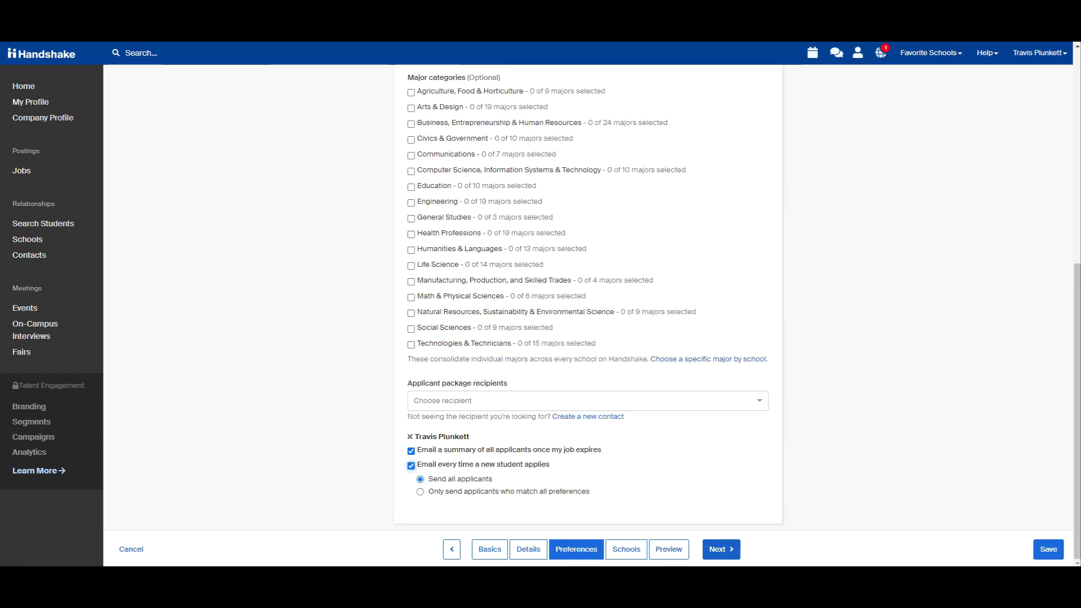
Add Murray State University as the school where the job is posted.
{"action": "left_click", "coordinate": [623, 553]}
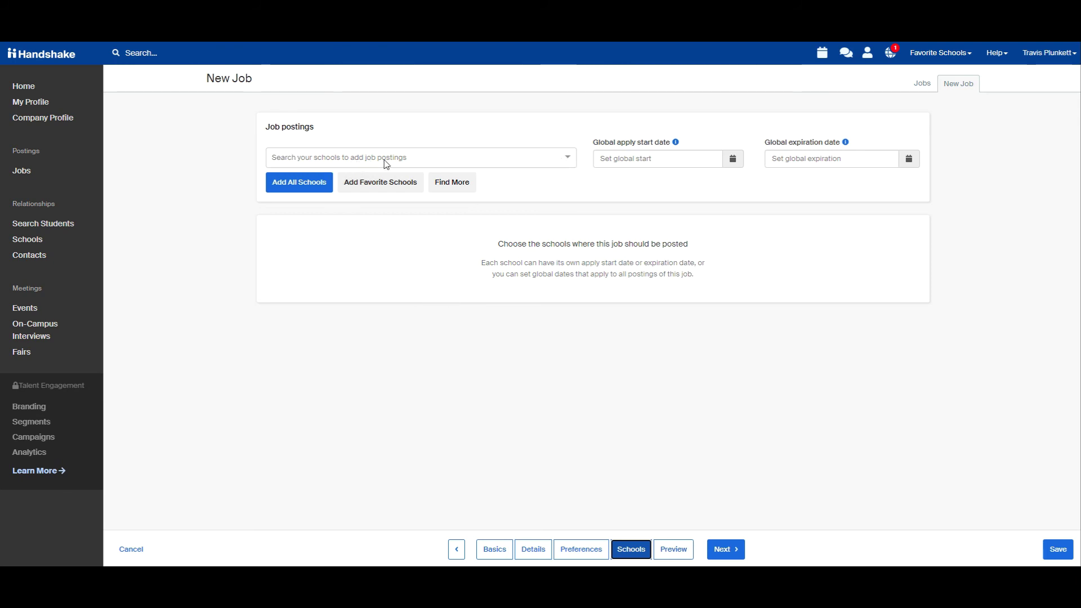
{"action": "left_click", "coordinate": [567, 164]}
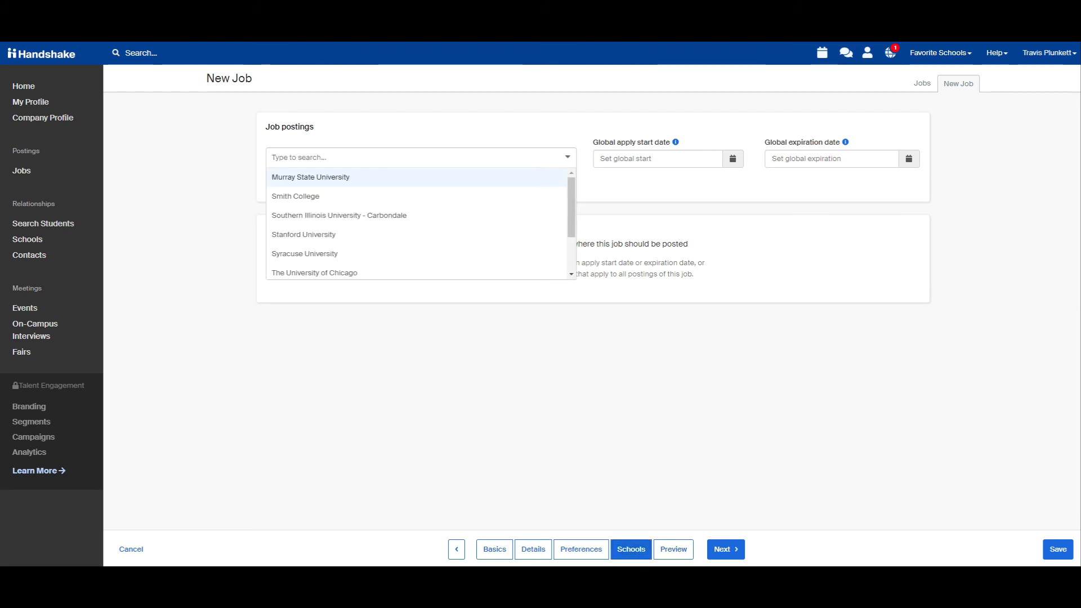
{"action": "left_click", "coordinate": [326, 179]}
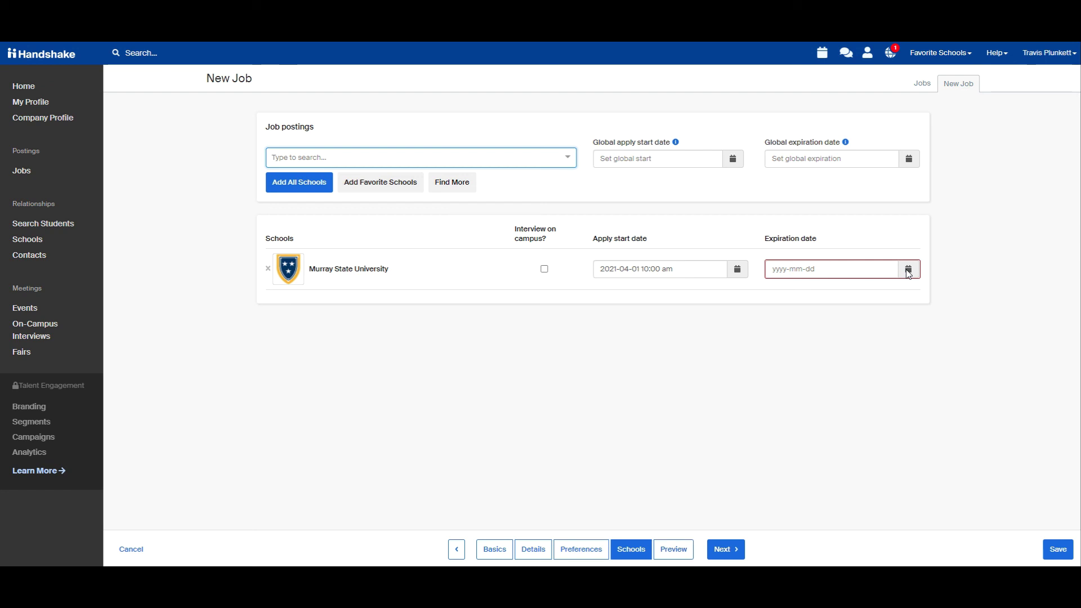
{"action": "left_click", "coordinate": [908, 271]}
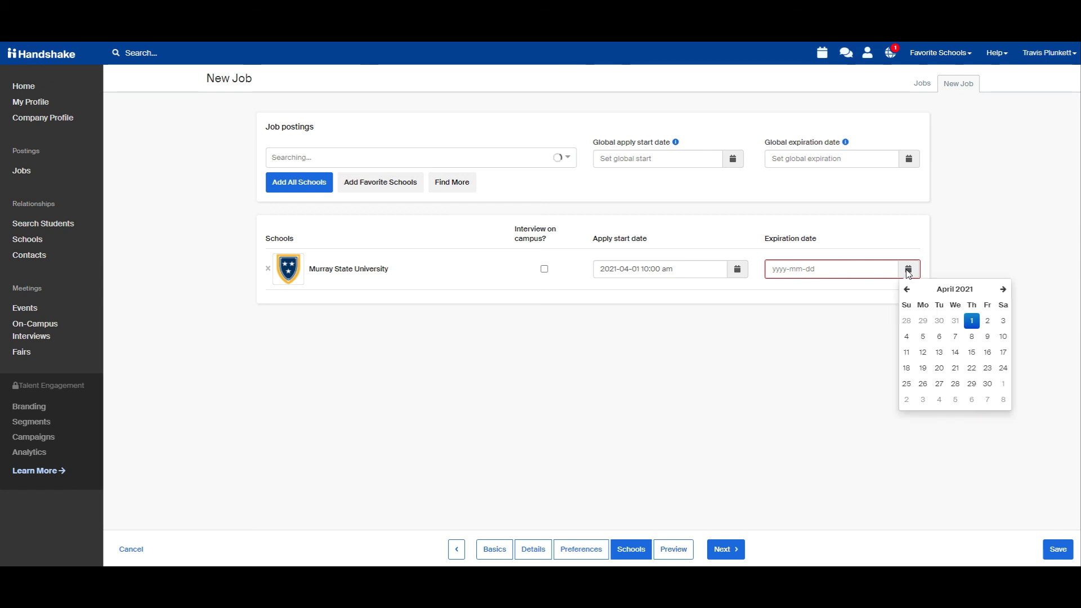
{"action": "left_click", "coordinate": [987, 387]}
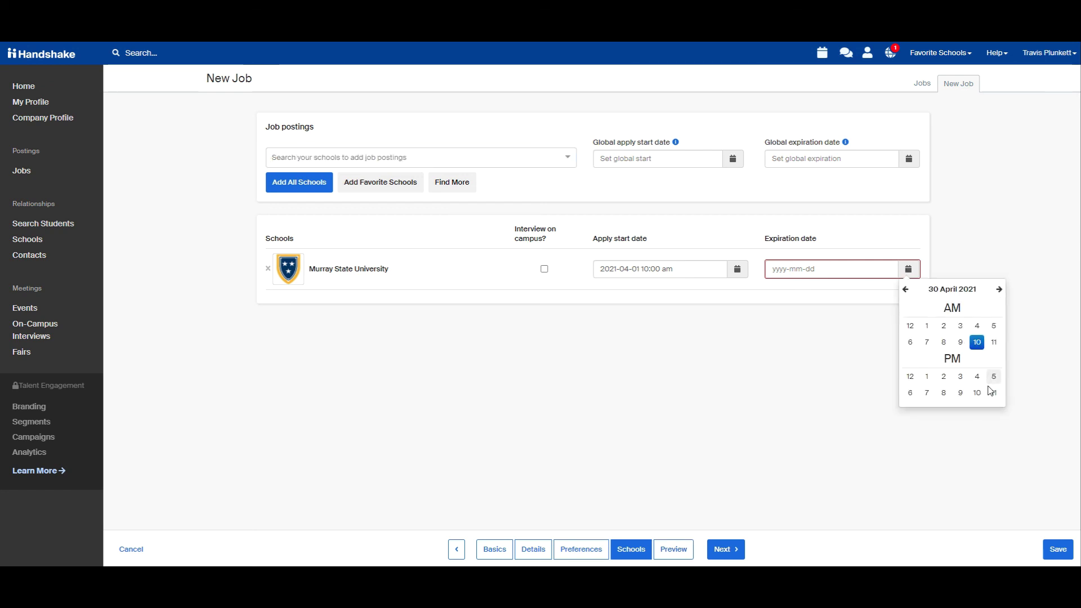
{"action": "left_click", "coordinate": [990, 398]}
{"action": "left_click", "coordinate": [991, 360]}
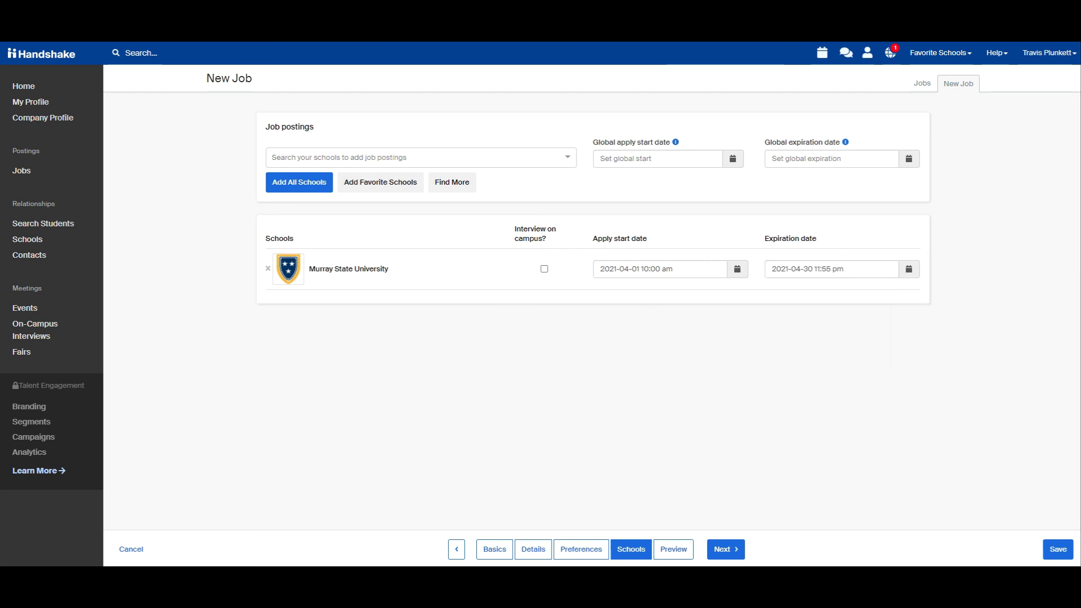
Preview the whole job posting as students will see it, including its description and employer information.
{"action": "left_click", "coordinate": [674, 549]}
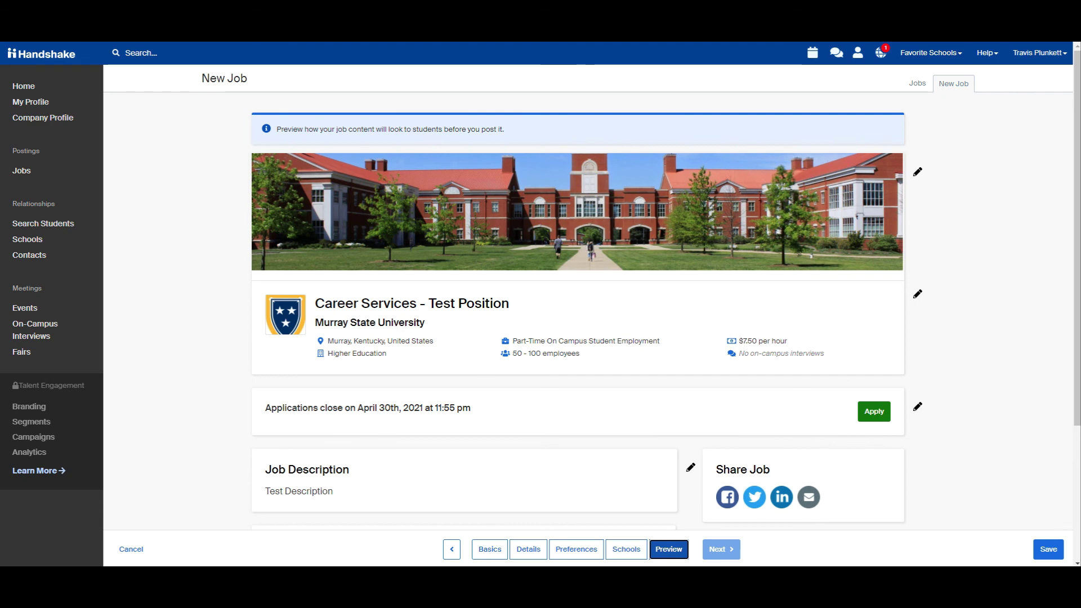
{"action": "scroll", "coordinate": [501, 417], "scroll_direction": "down", "scroll_amount": 4}
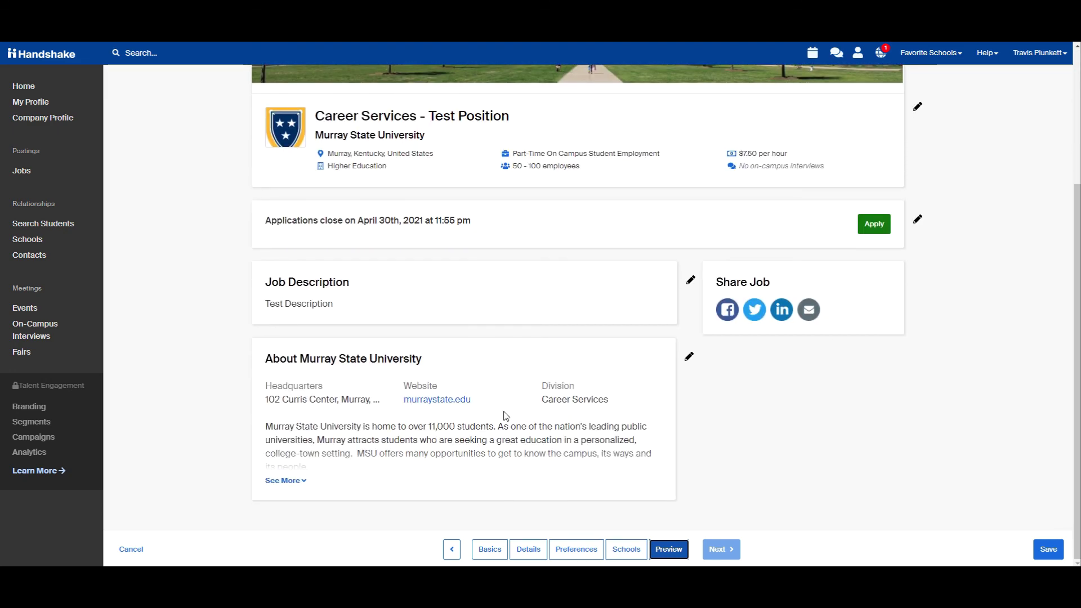
{"action": "scroll", "coordinate": [505, 416], "scroll_direction": "up", "scroll_amount": 4}
{"action": "scroll", "coordinate": [504, 415], "scroll_direction": "down", "scroll_amount": 3}
{"action": "left_click", "coordinate": [1033, 554]}
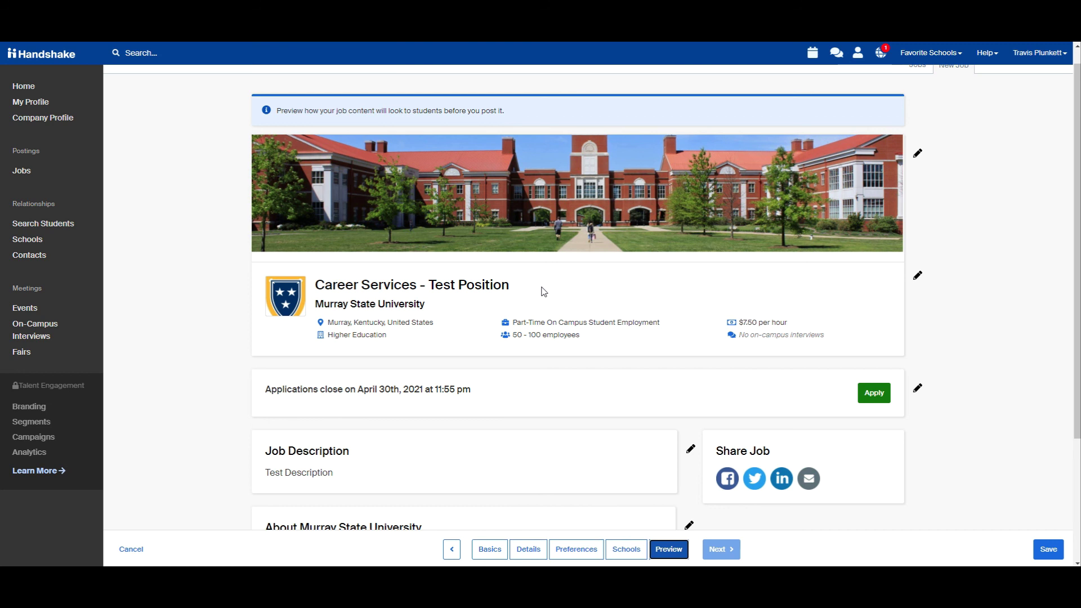
Leave the job posting for the home page and discard the unsaved changes.
{"action": "left_click", "coordinate": [29, 92]}
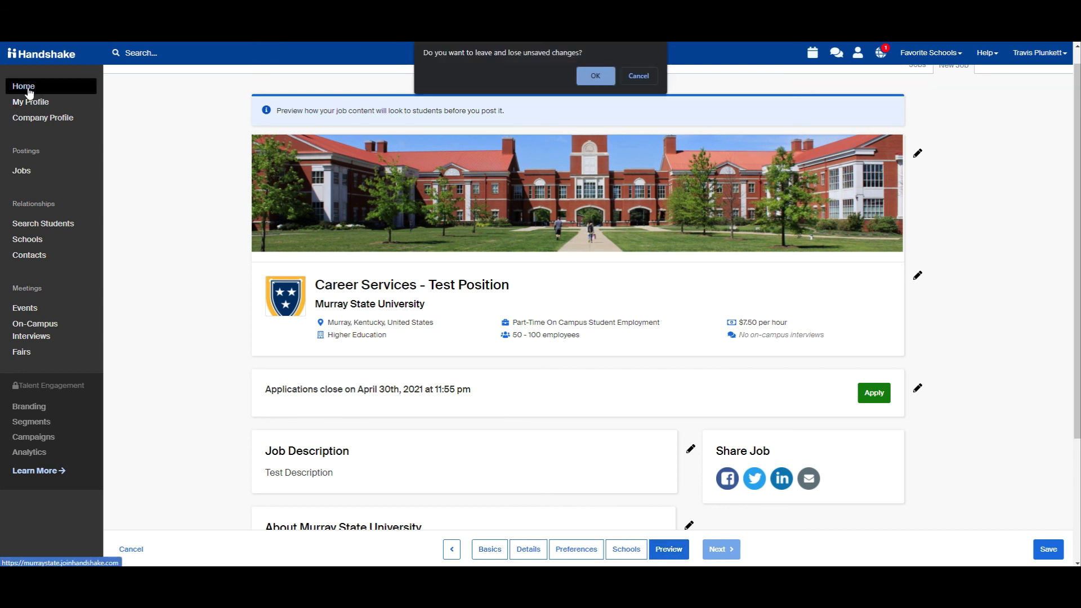
{"action": "left_click", "coordinate": [592, 75]}
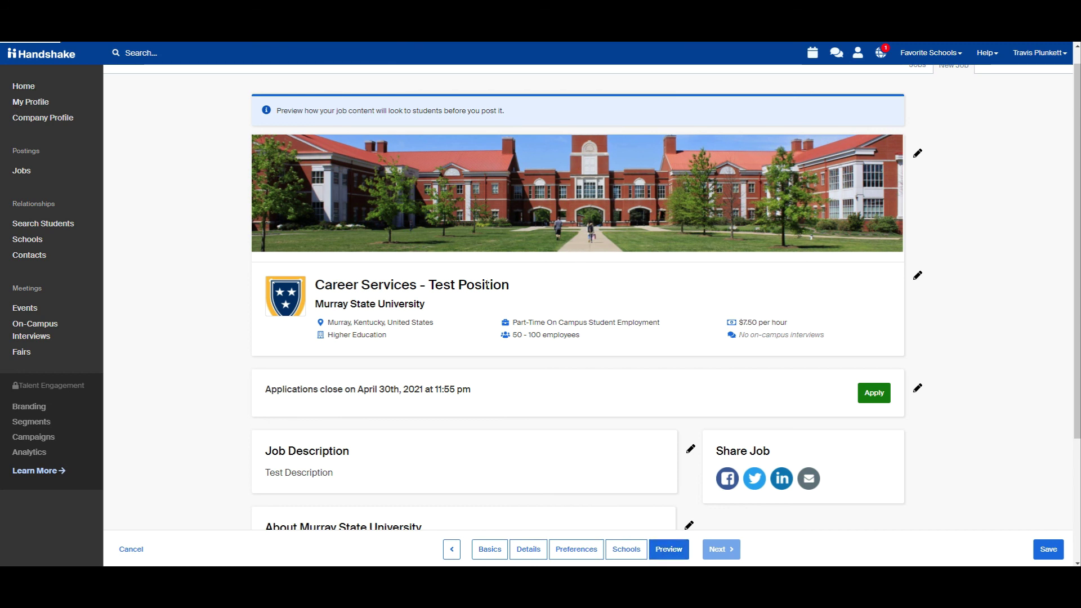